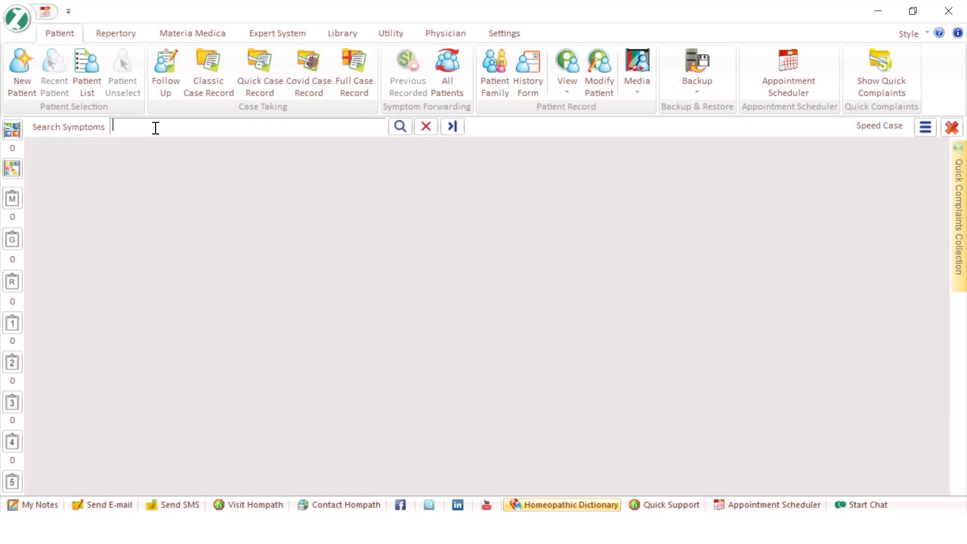
Step: Search the repertories for the symptom "bronchial asthma" and look through the matching rubrics
text(bronchial asthma)
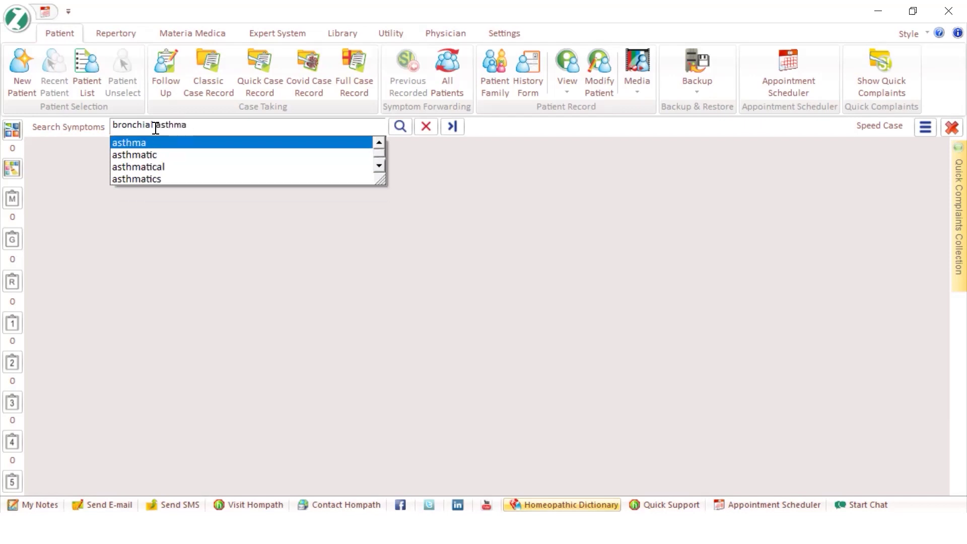
click(170, 143)
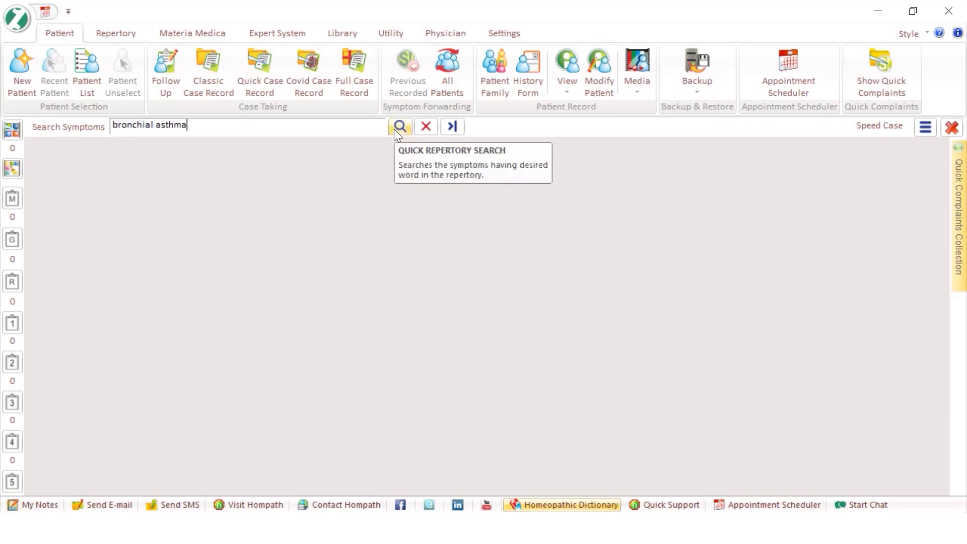
click(395, 130)
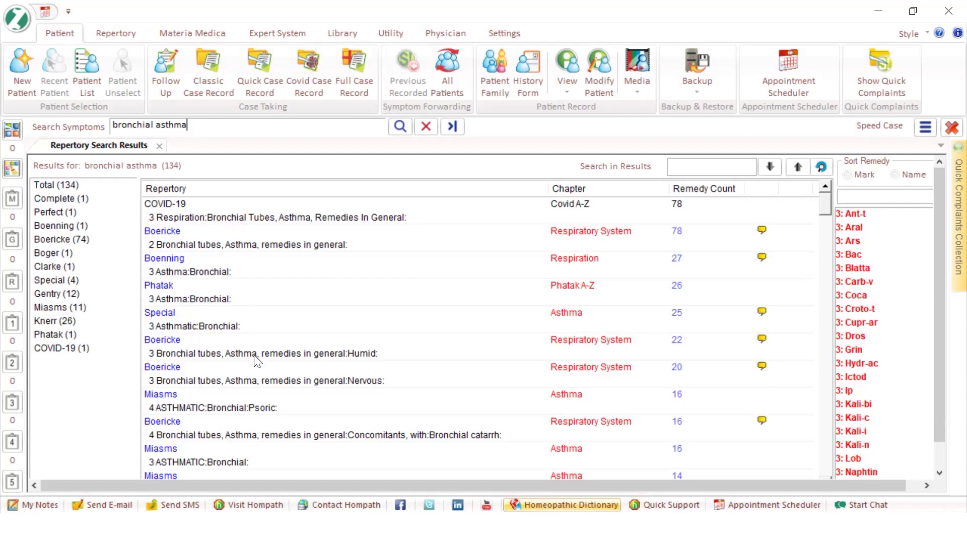
scroll(255, 358, down, 1)
scroll(254, 354, down, 1)
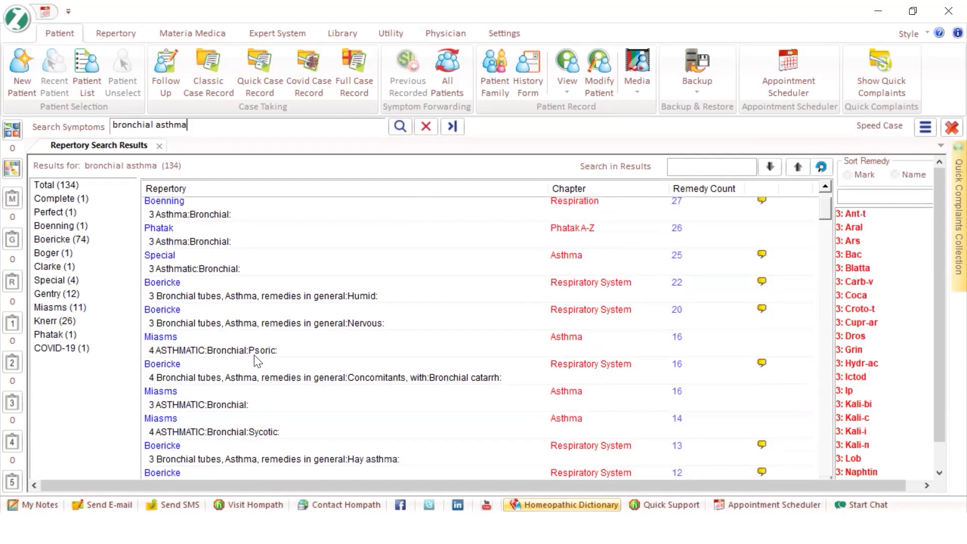
scroll(255, 359, up, 2)
Step: Review the remedies of Boericke's Respiratory System rubric "Bronchial tubes, Asthma, remedies in general" and record that rubric for the case
click(258, 224)
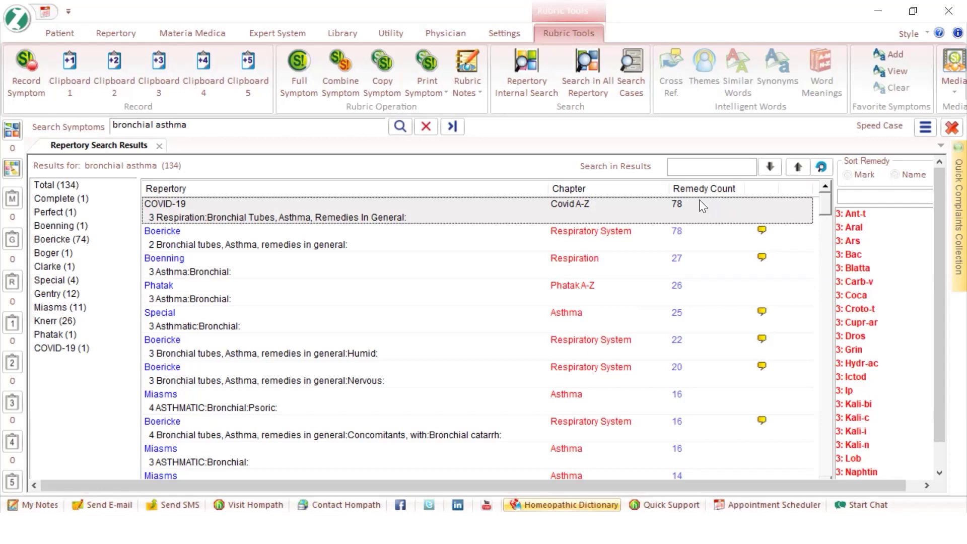
click(686, 232)
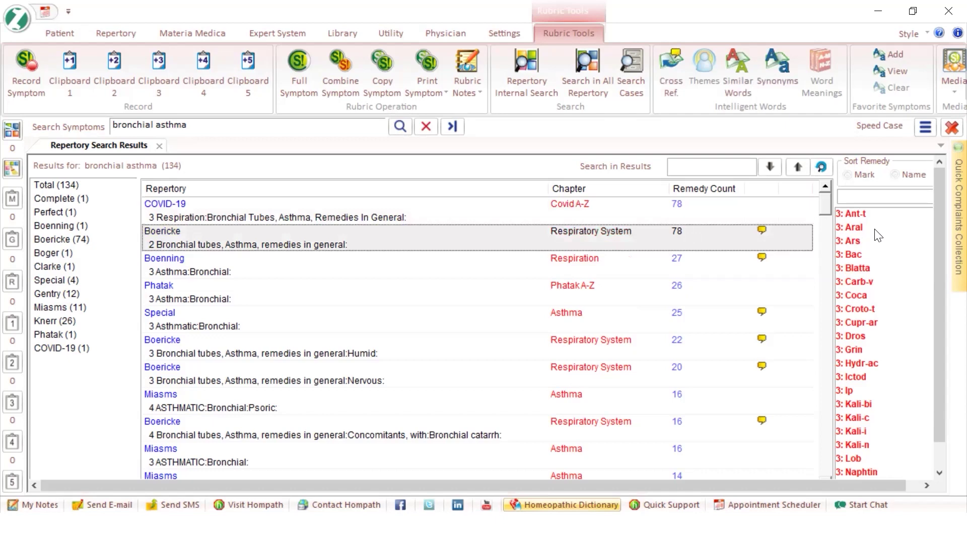
scroll(867, 296, down, 5)
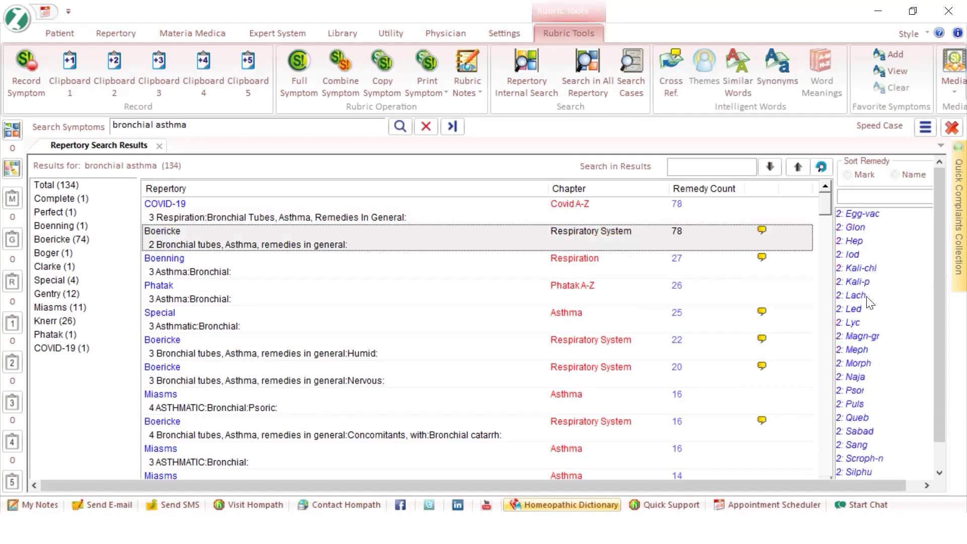
scroll(867, 298, up, 5)
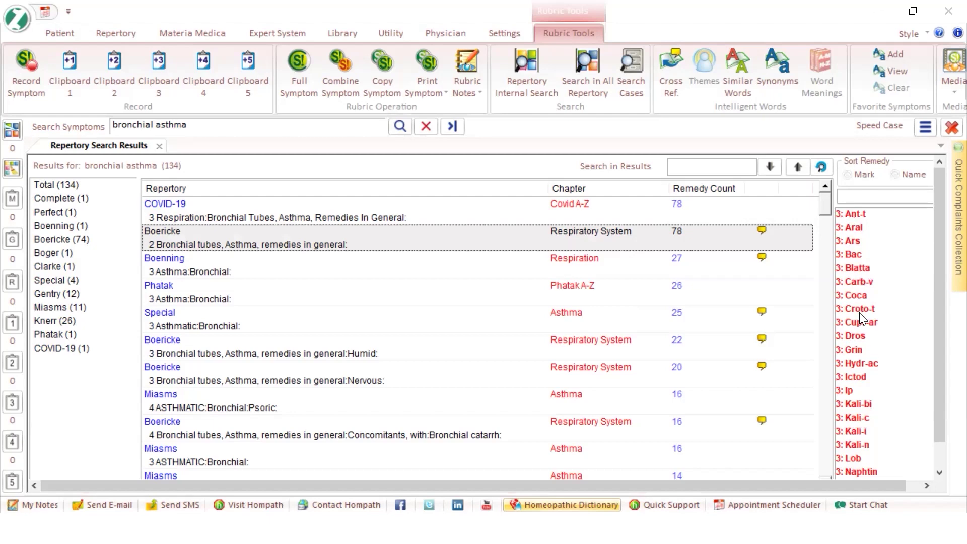
scroll(860, 315, down, 8)
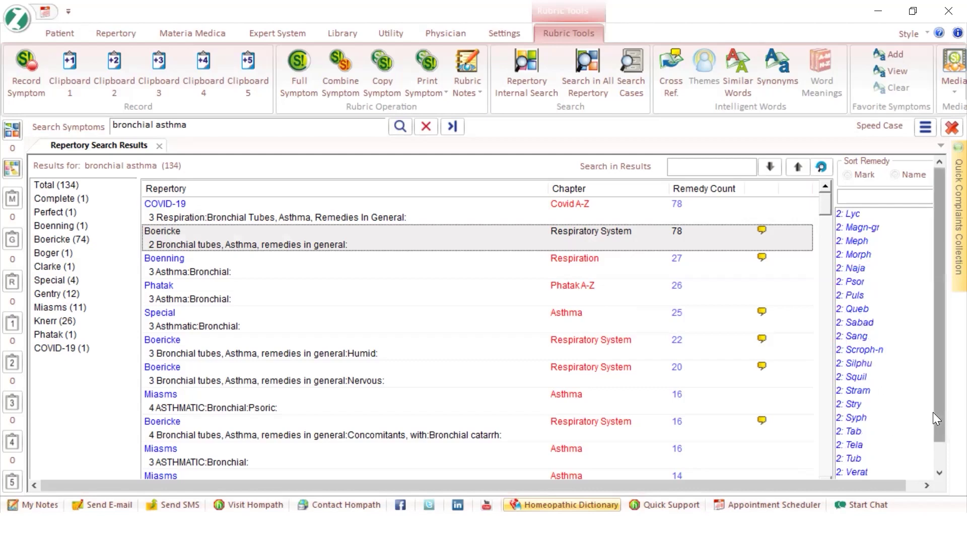
scroll(937, 410, down, 2)
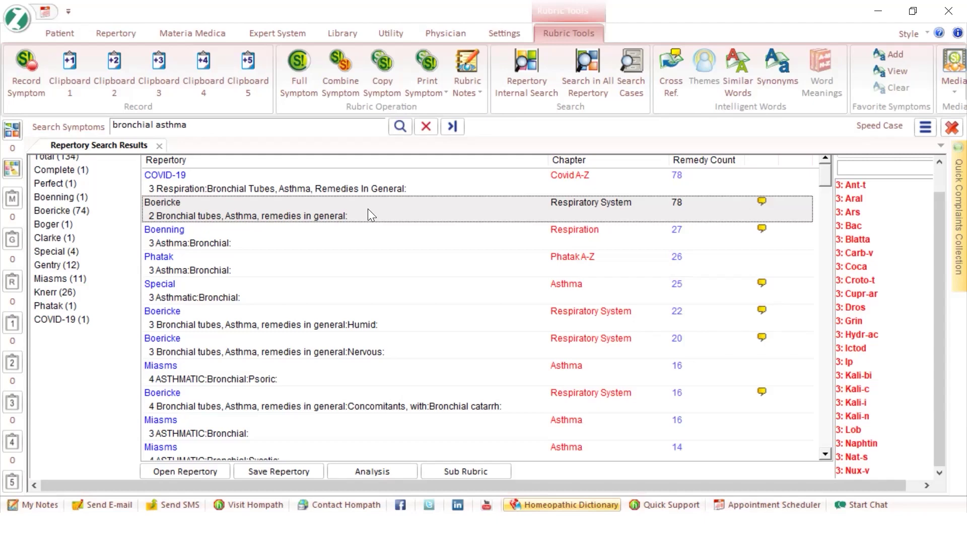
double_click(298, 212)
Step: Search the repertories for "respiration difficult" and record the Complete repertory's Respiration rubric "Difficult"
click(196, 127)
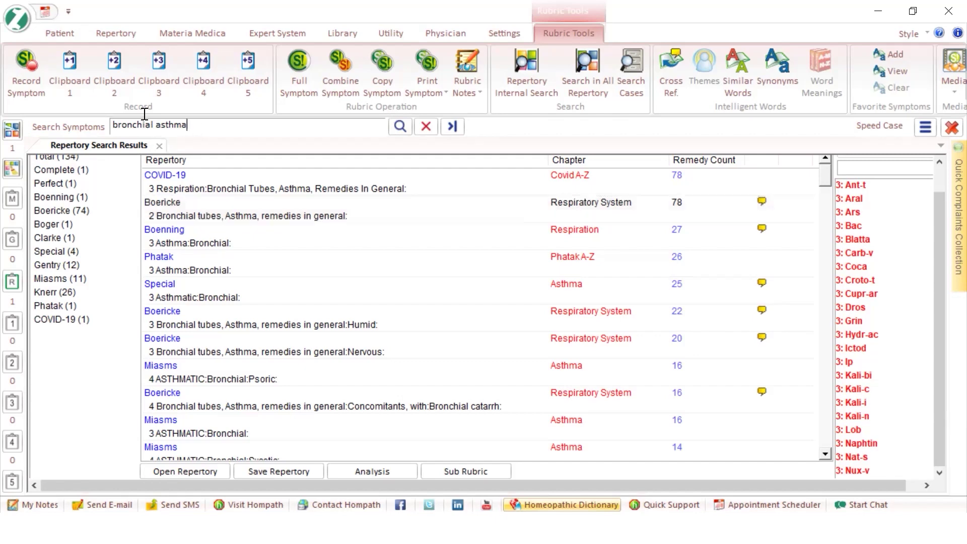
drag(144, 115, 114, 117)
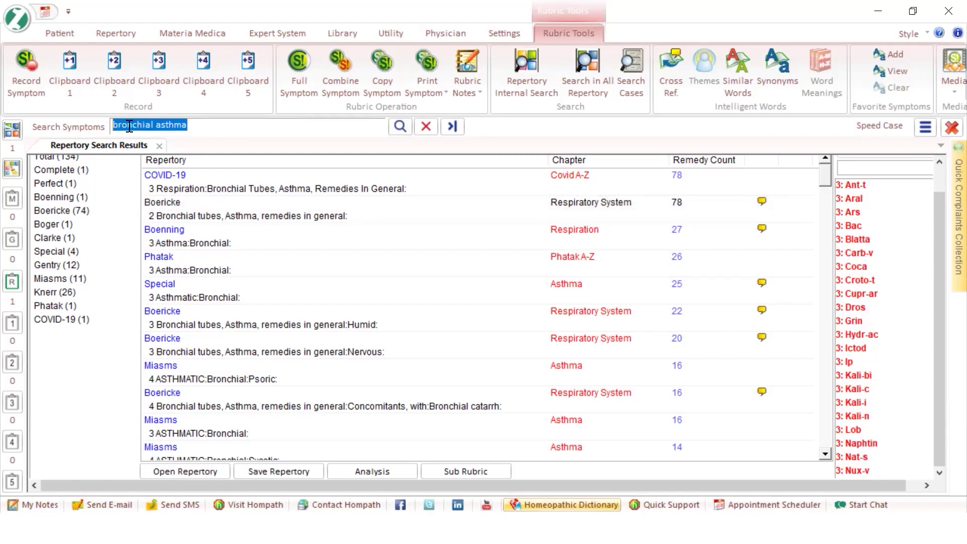
text(respira)
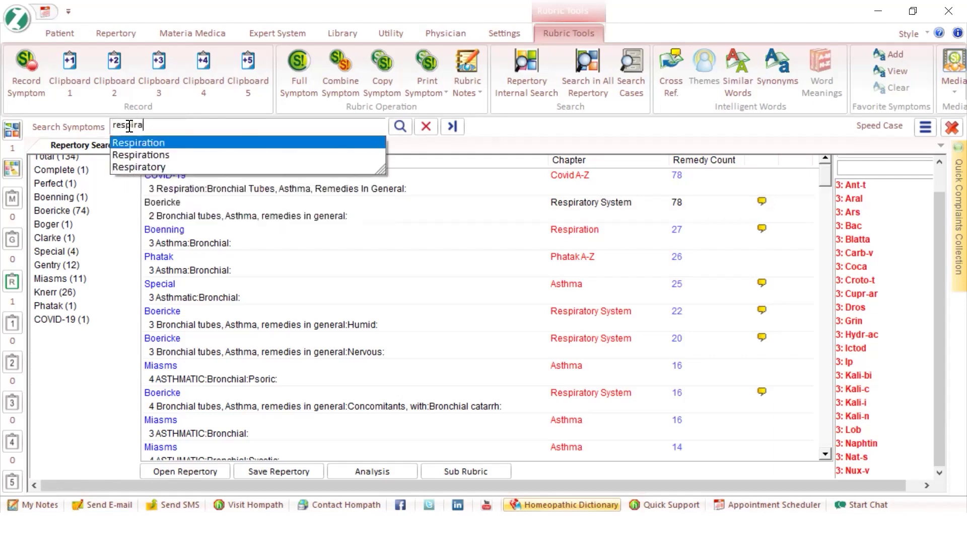
text(tion difficult)
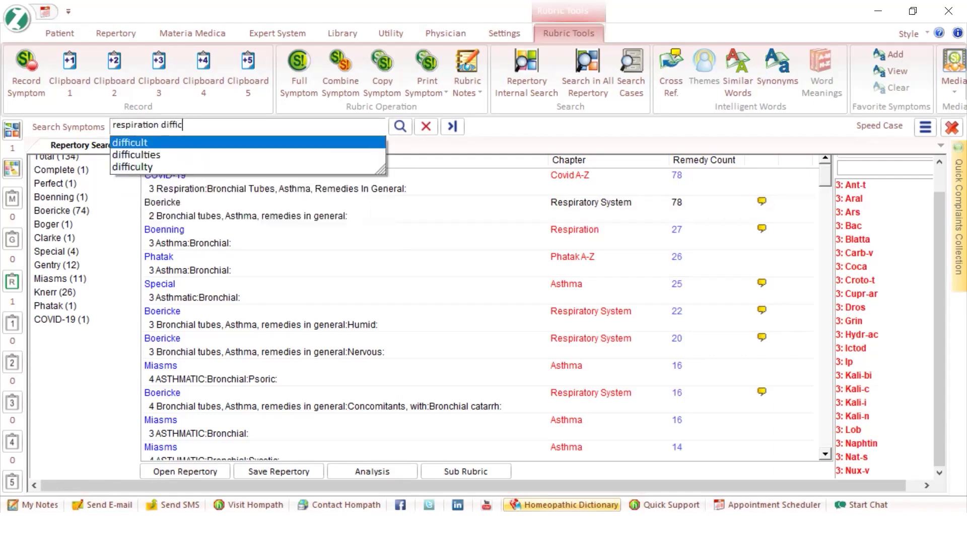
click(143, 145)
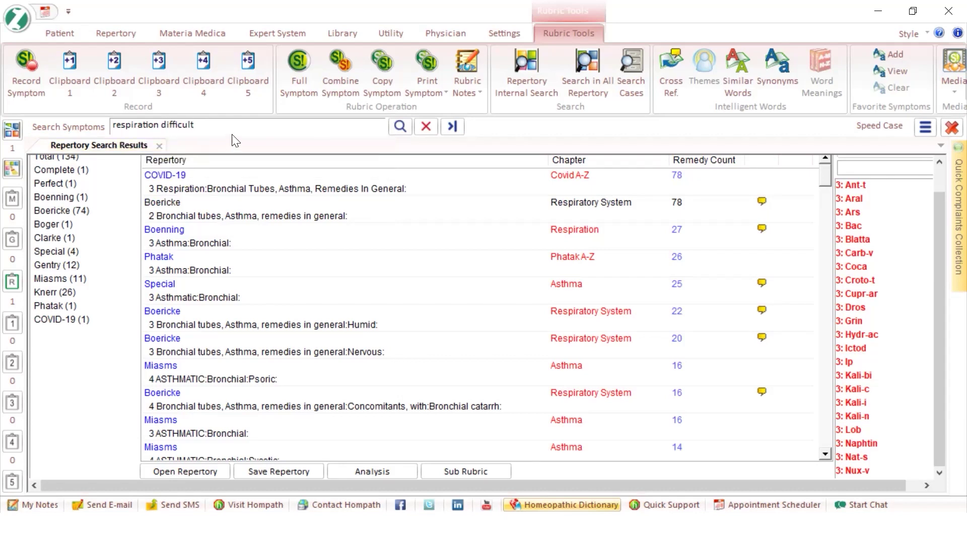
click(399, 128)
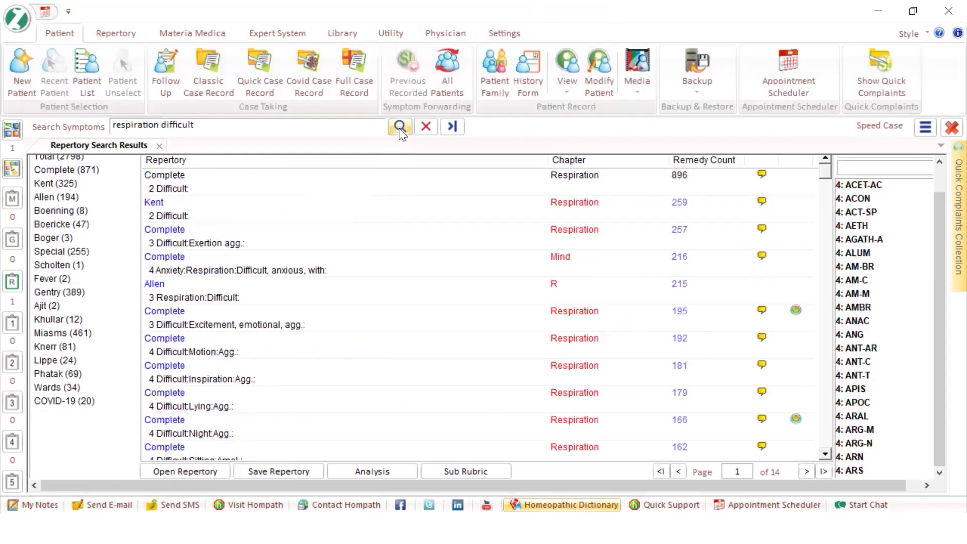
click(237, 188)
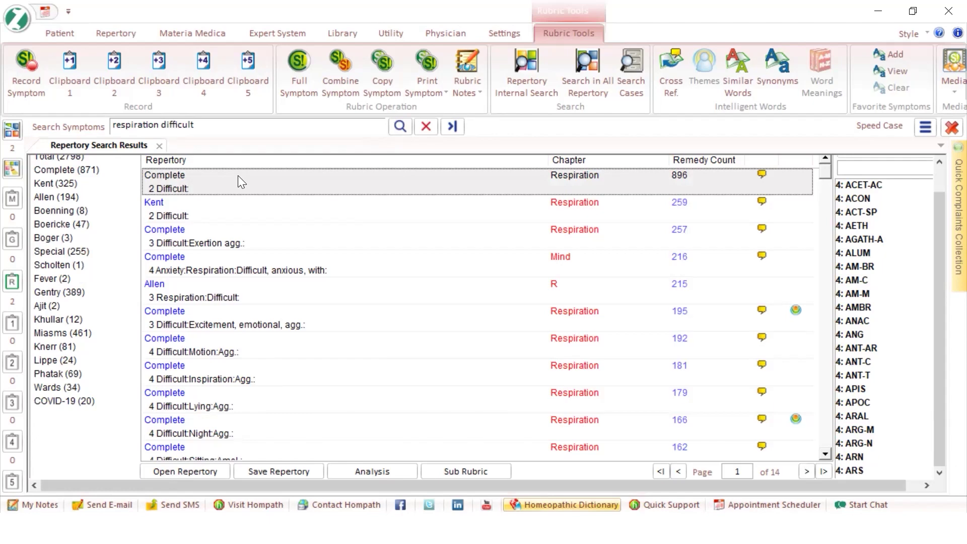
Step: Search the repertories for "beer aggravation" and record the Complete repertory's Generalities rubric "Food and drinks:Beer:Agg."
drag(211, 125, 108, 122)
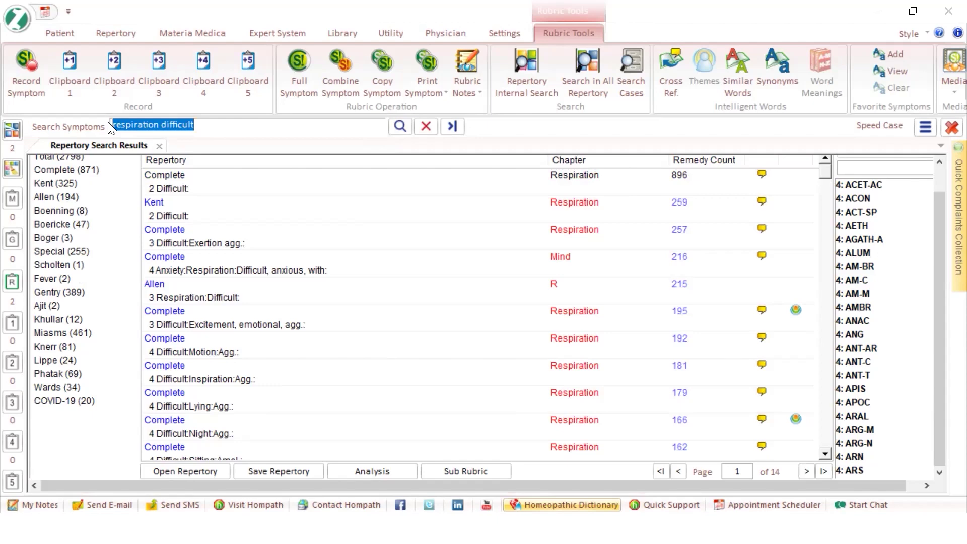
text(be)
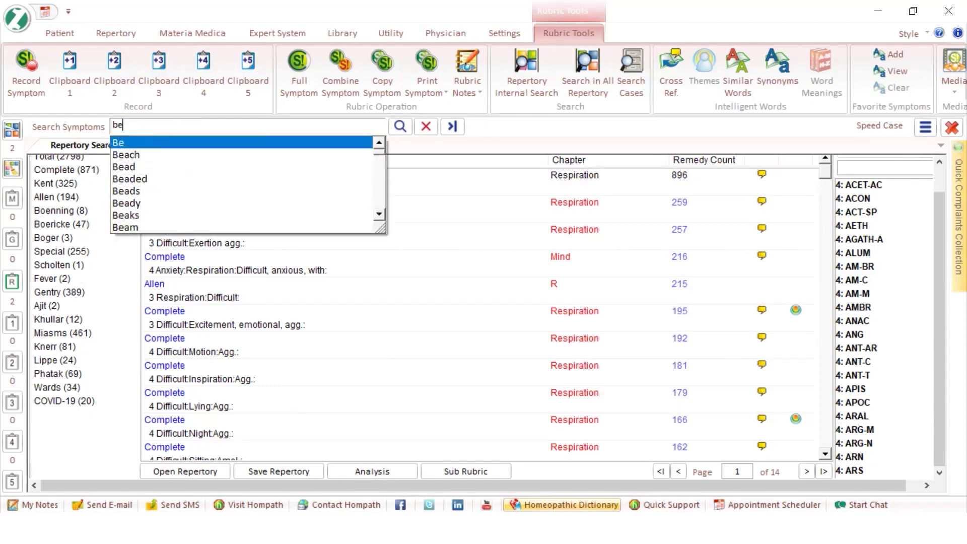
text(er aggravat)
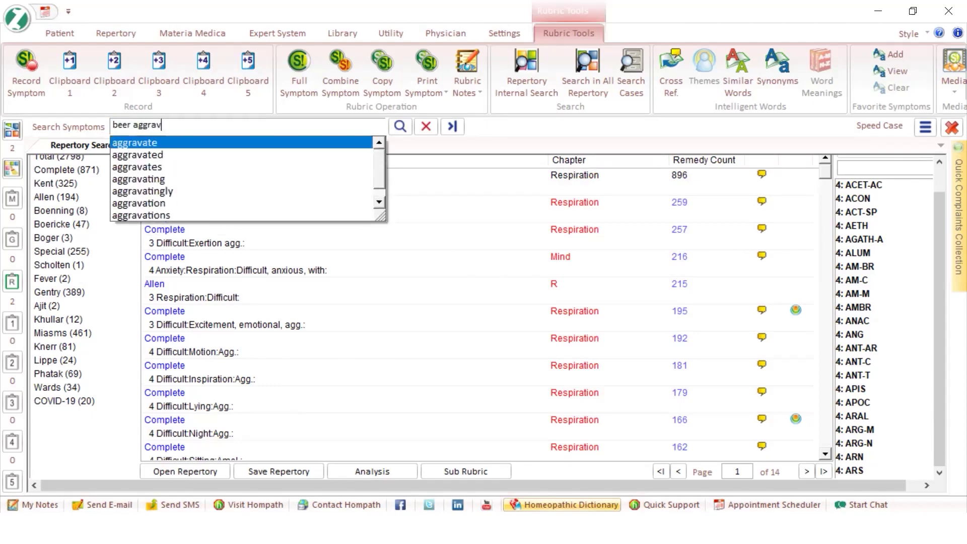
click(151, 203)
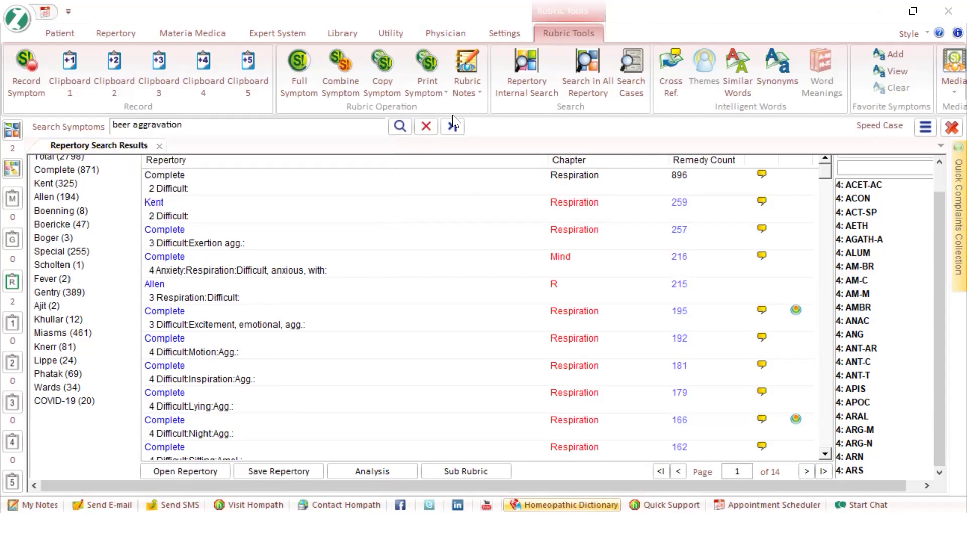
click(401, 125)
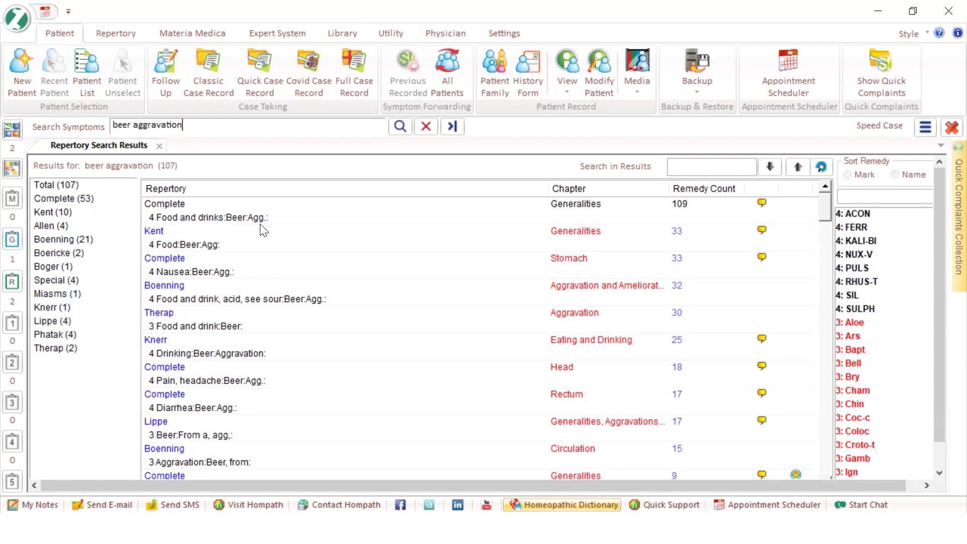
click(402, 127)
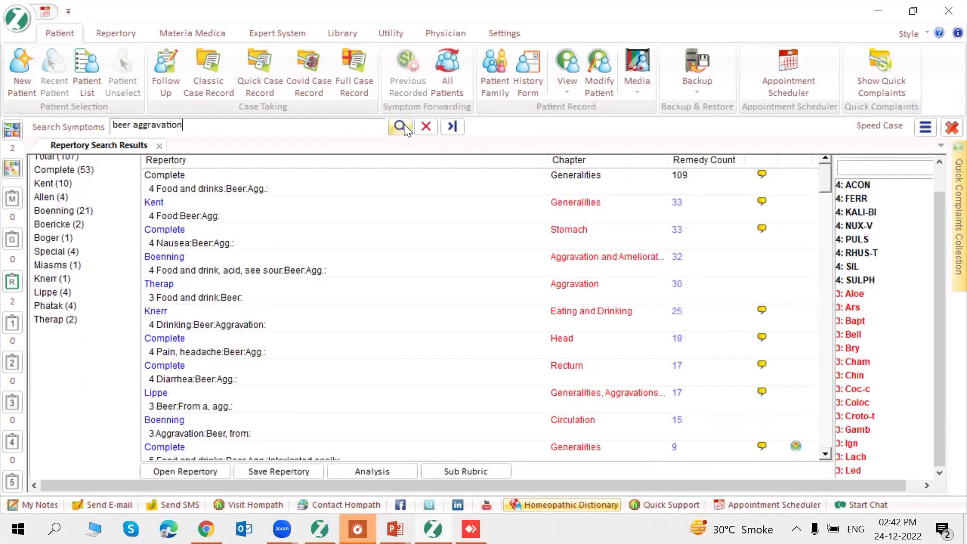
click(270, 192)
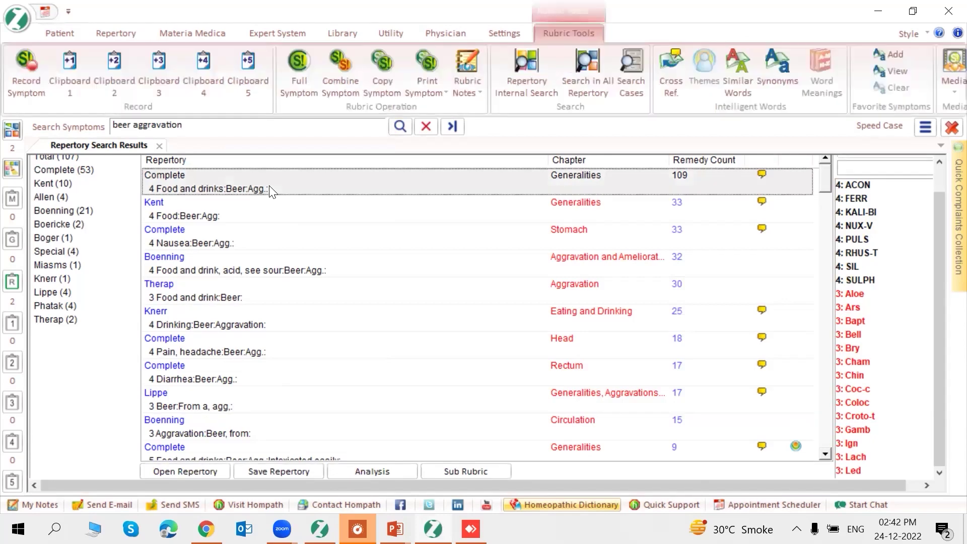
double_click(222, 188)
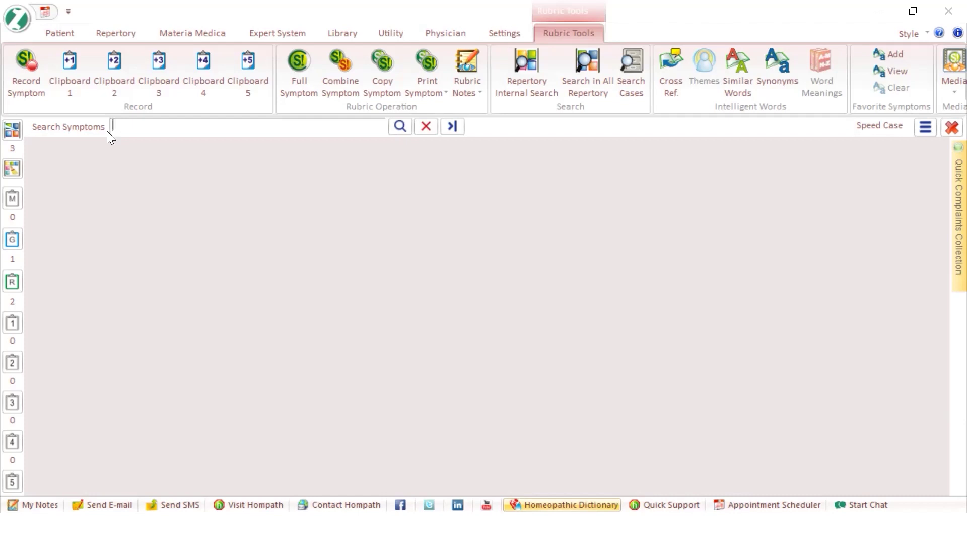
Step: Search the repertories for "expectoration amel" and record the Complete repertory's Generalities rubric "Expectoration:Amel."
text(expectora)
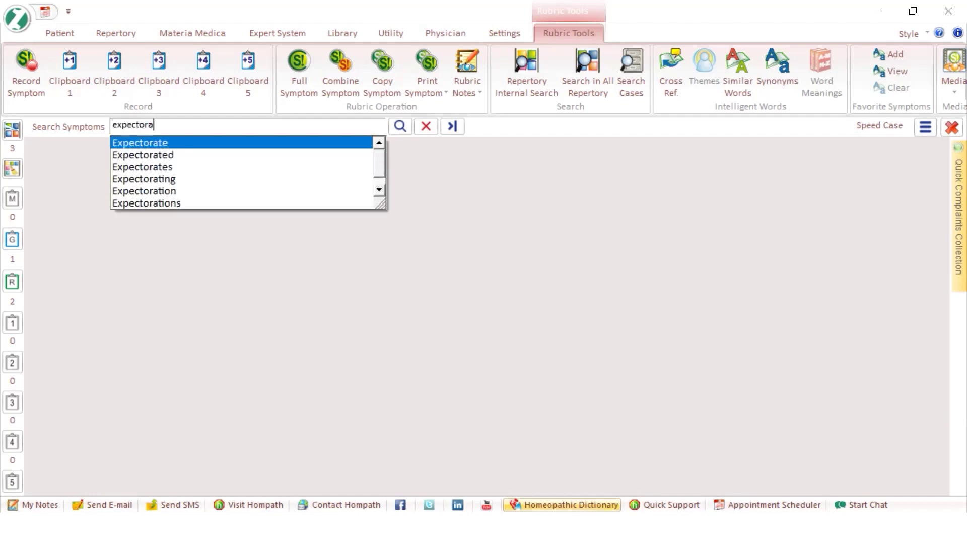
text(tion amel)
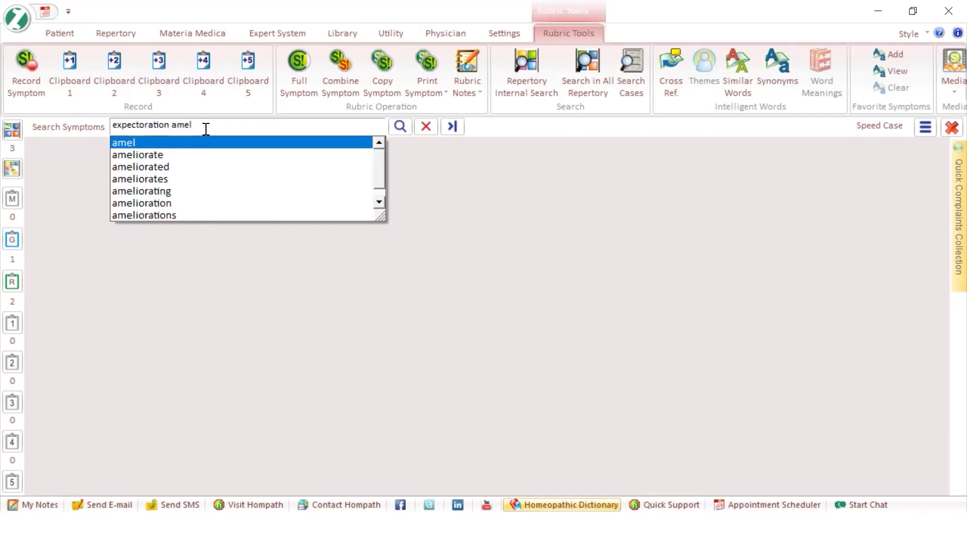
click(396, 126)
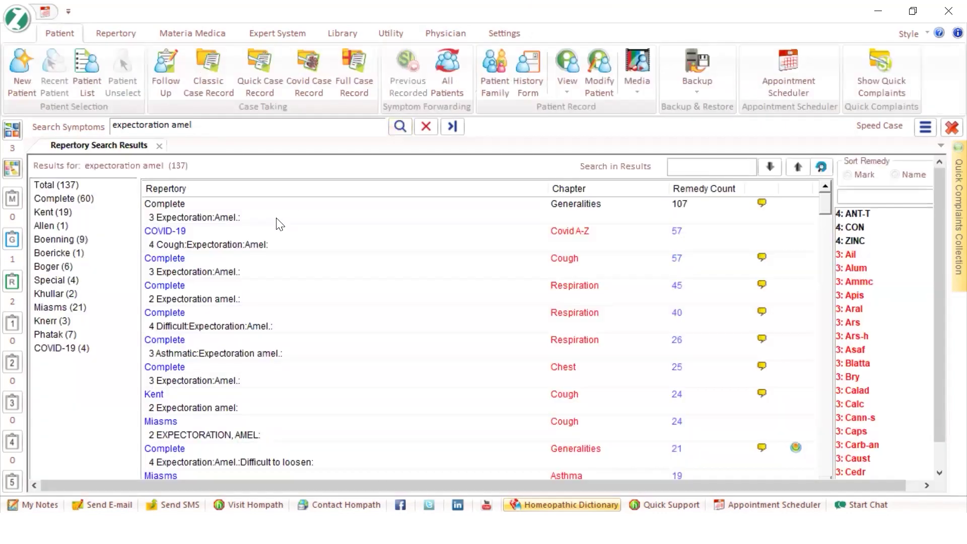
click(250, 211)
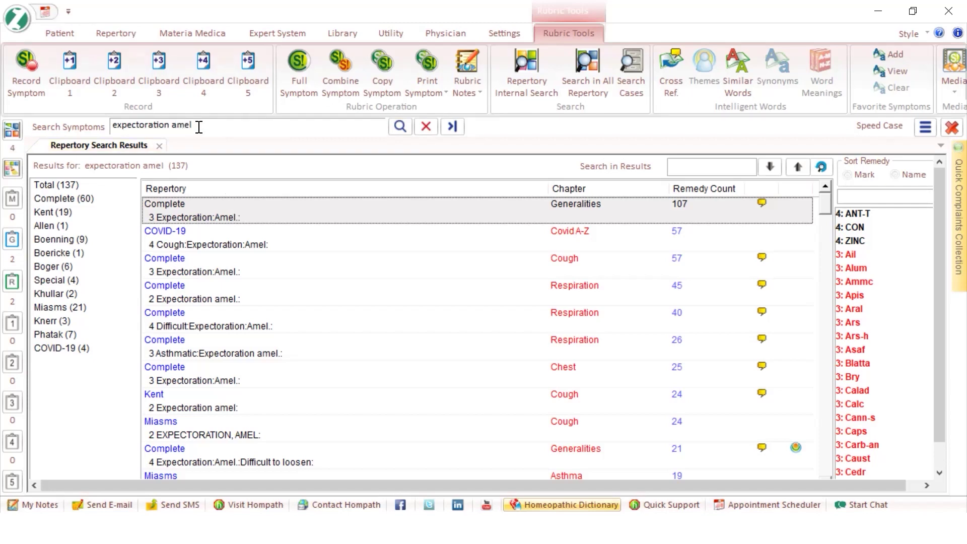
Step: Search the repertories for "chest pain spots", record the Complete repertory's Chest rubric "Pain:Spots", and close the search results
drag(194, 125, 165, 125)
drag(98, 120, 92, 120)
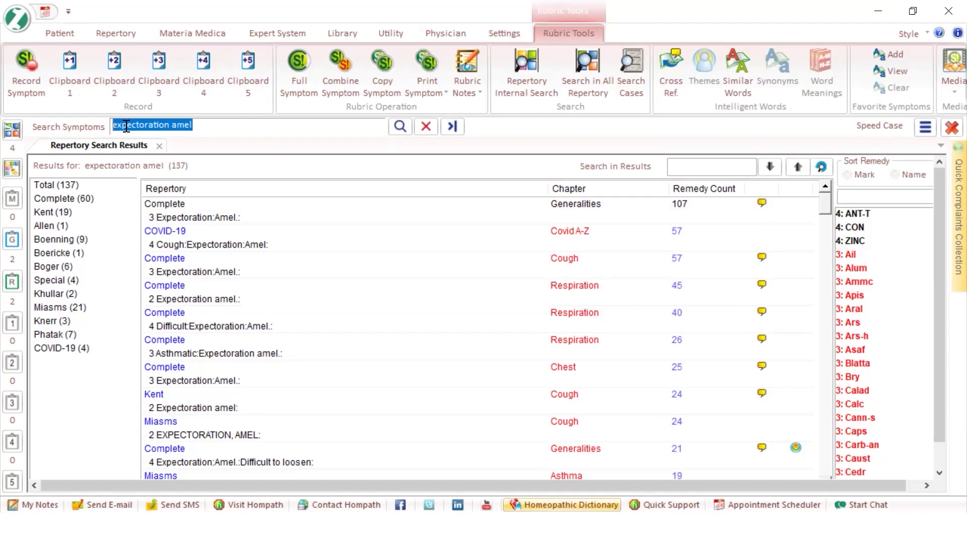
text(chest)
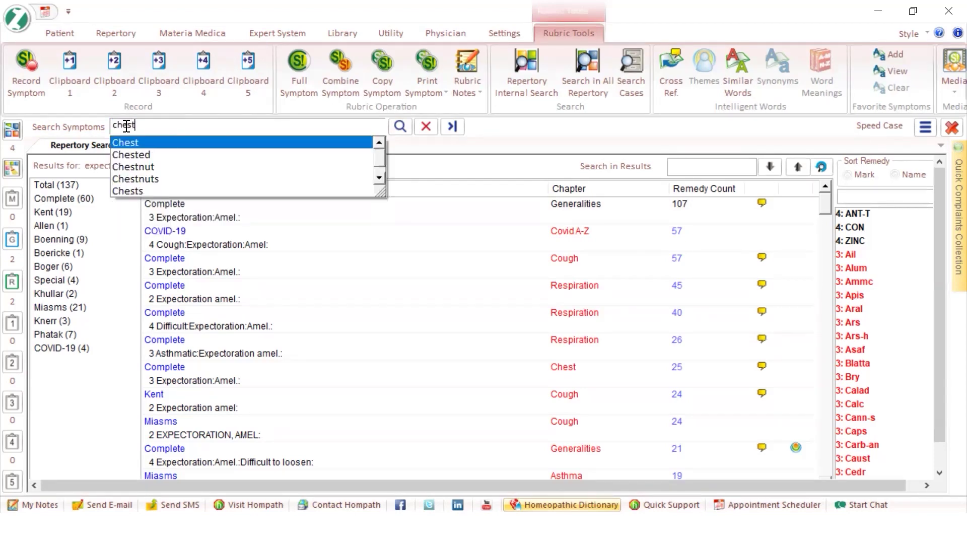
text( pain spots)
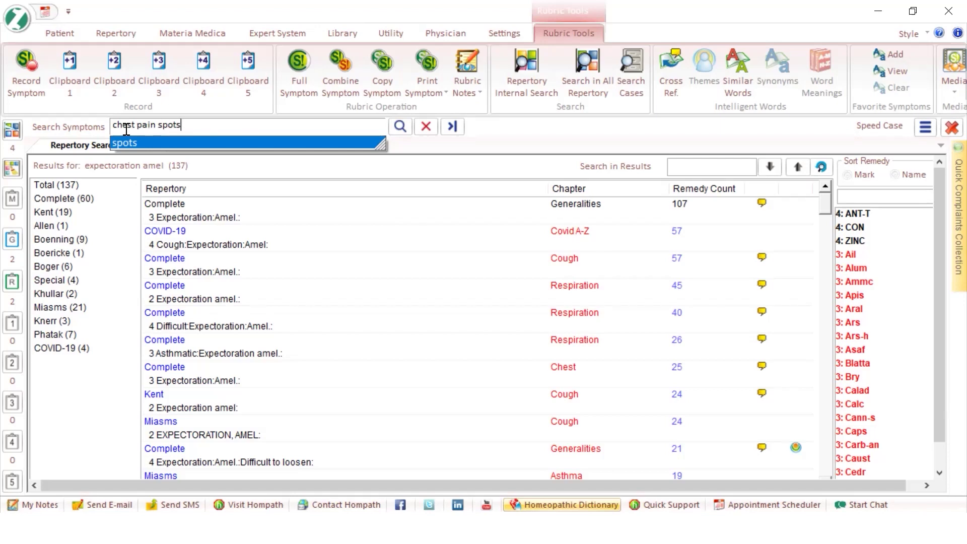
click(399, 130)
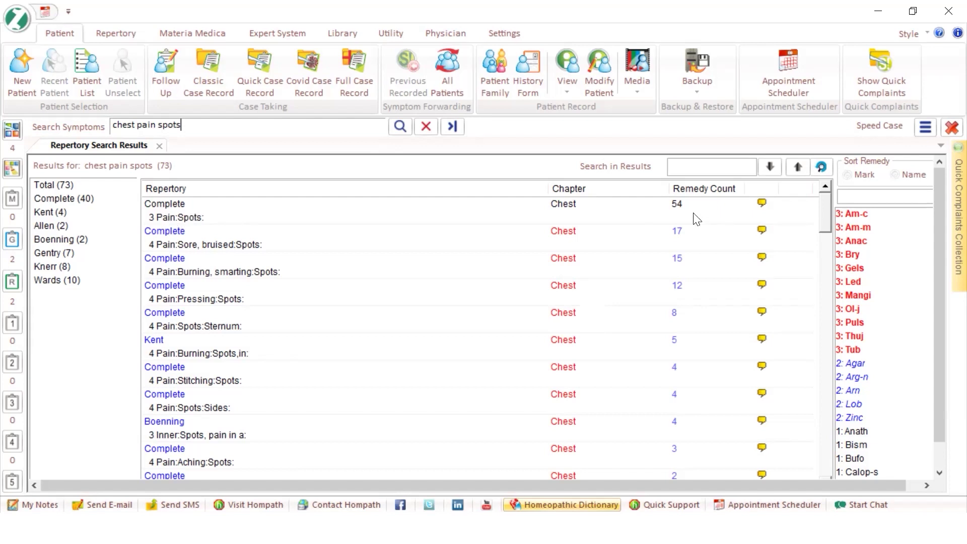
click(295, 216)
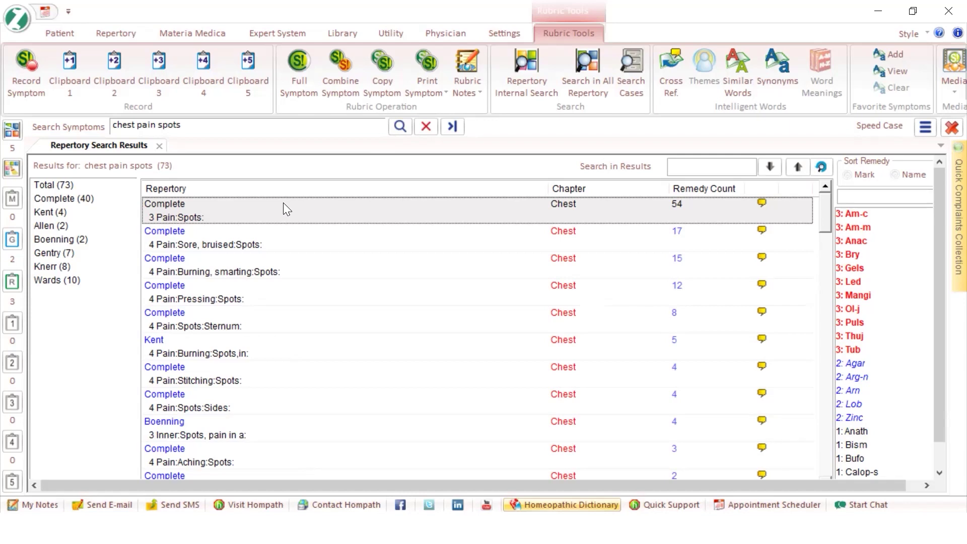
click(159, 146)
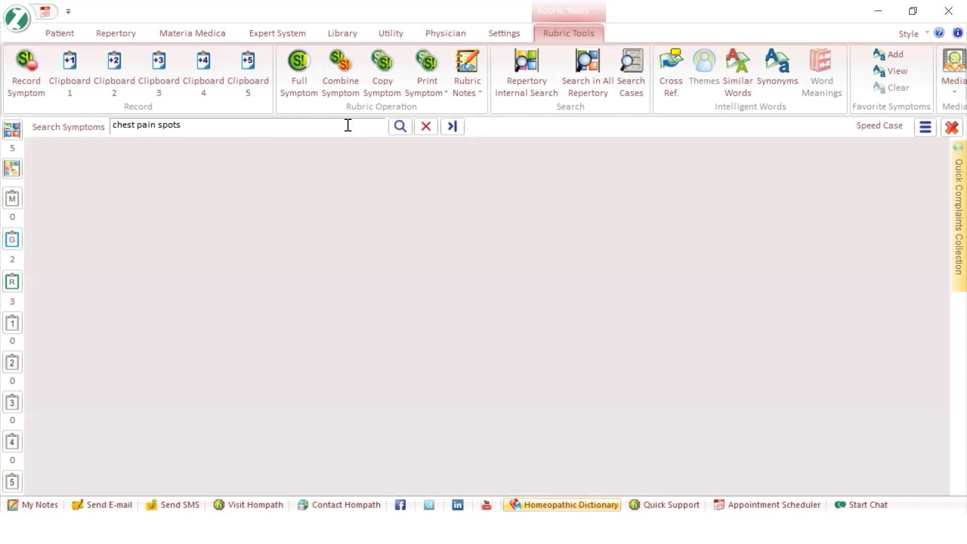
Step: Clear the symptom search, open Quick Repertorisation for the recorded rubrics, and check its symptom and remedy counts
click(426, 127)
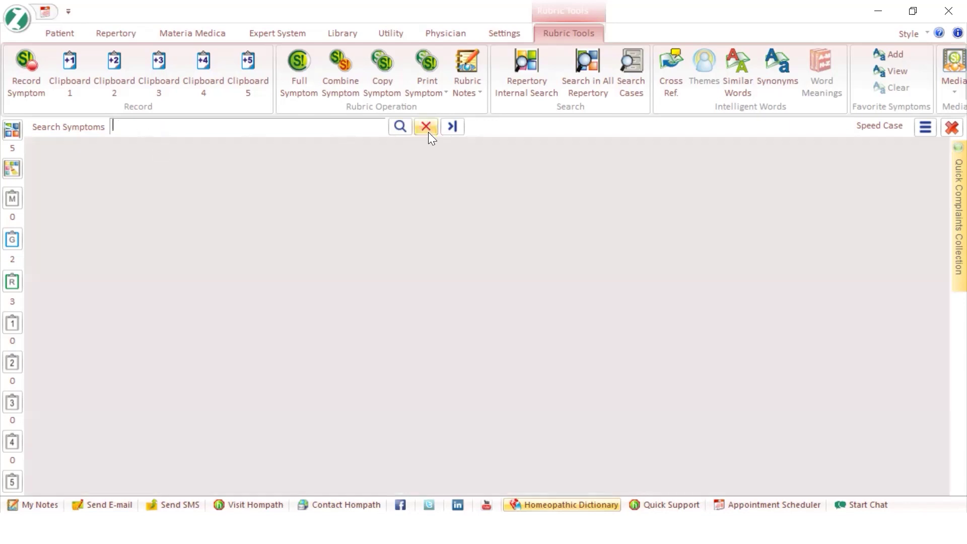
click(13, 133)
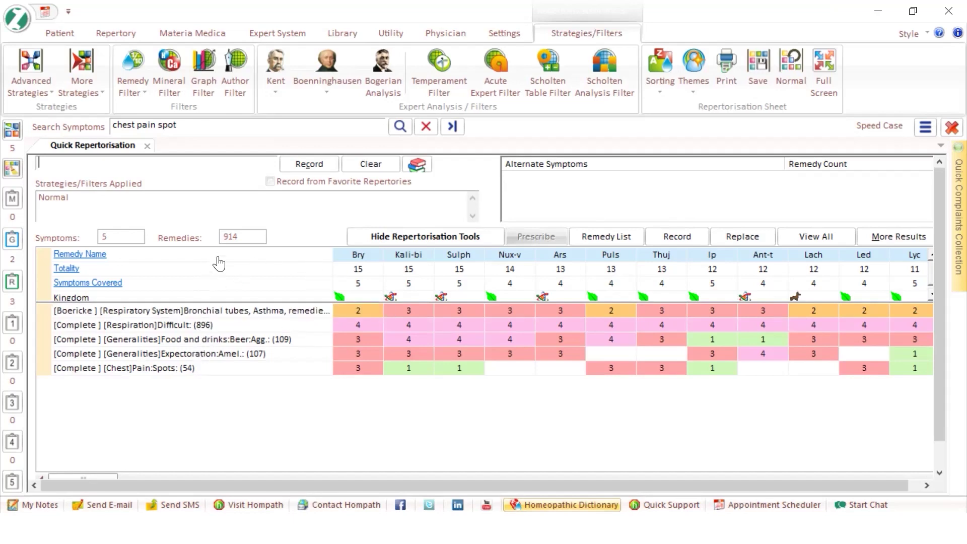
click(240, 238)
drag(240, 237, 214, 243)
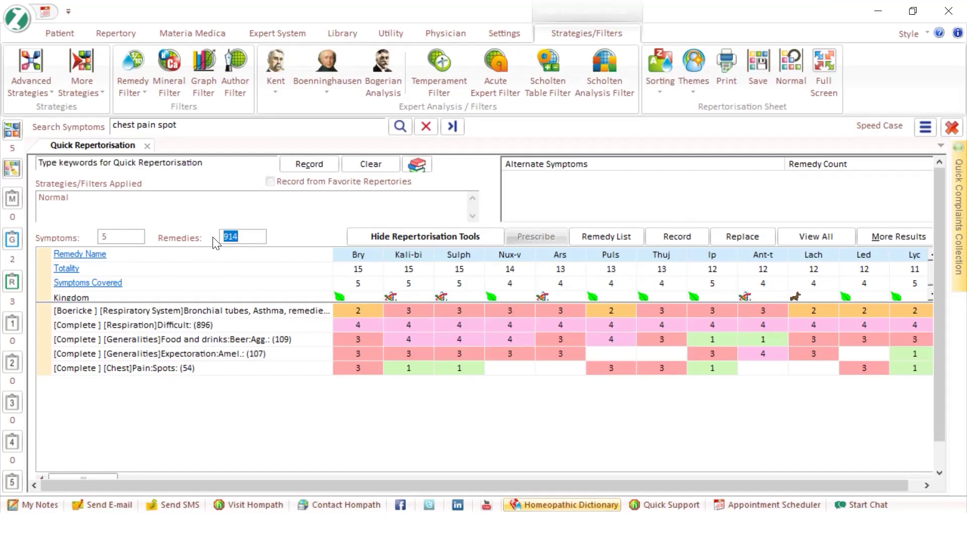
drag(115, 237, 96, 237)
Step: Examine the totality and symptoms-covered scores of the leading remedies Bry, Kali-bi and Sulph against the overall remedy count
click(363, 271)
click(121, 236)
click(341, 282)
click(409, 285)
click(461, 284)
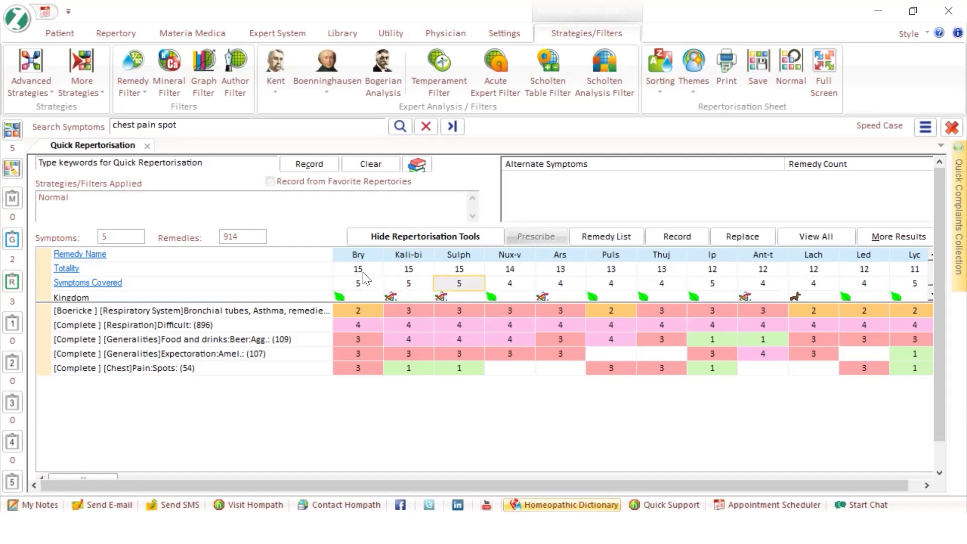
click(409, 270)
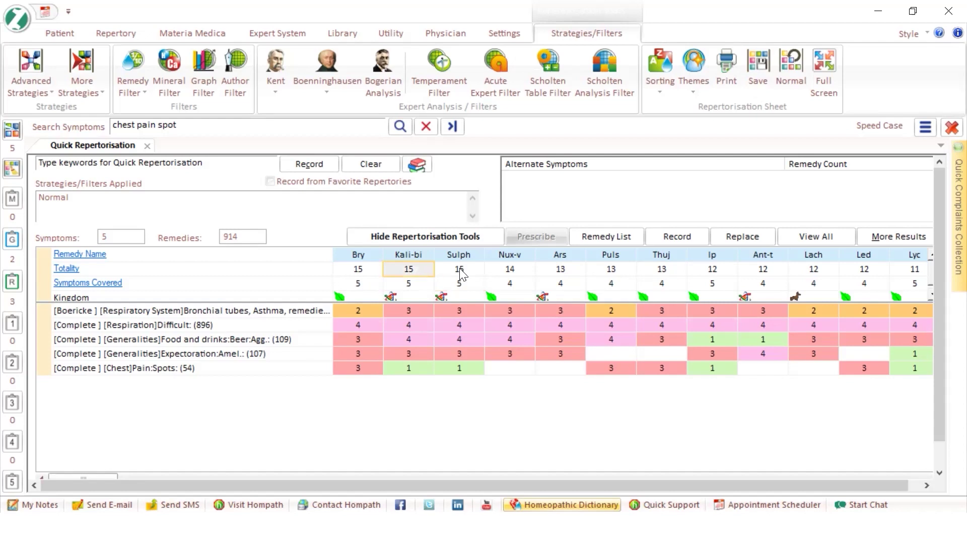
click(458, 269)
click(423, 287)
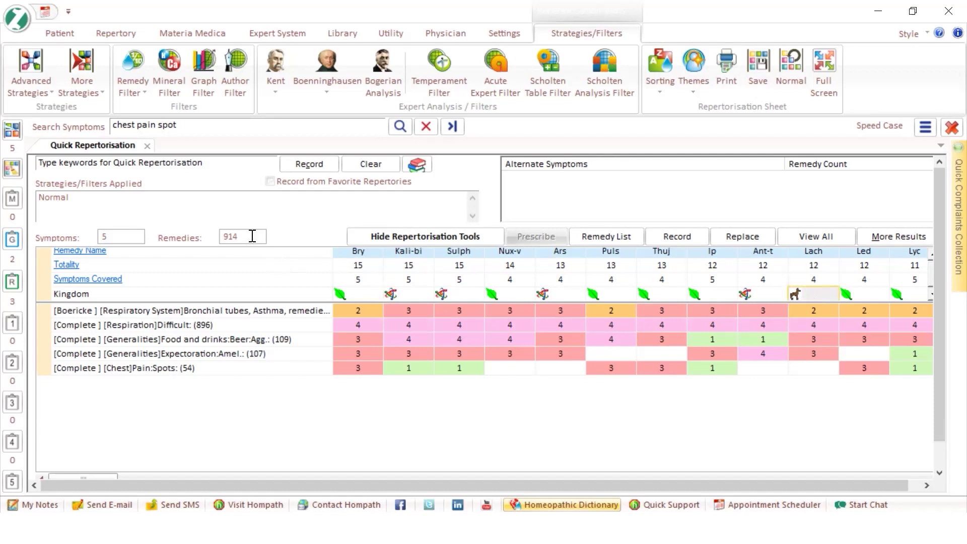
double_click(221, 235)
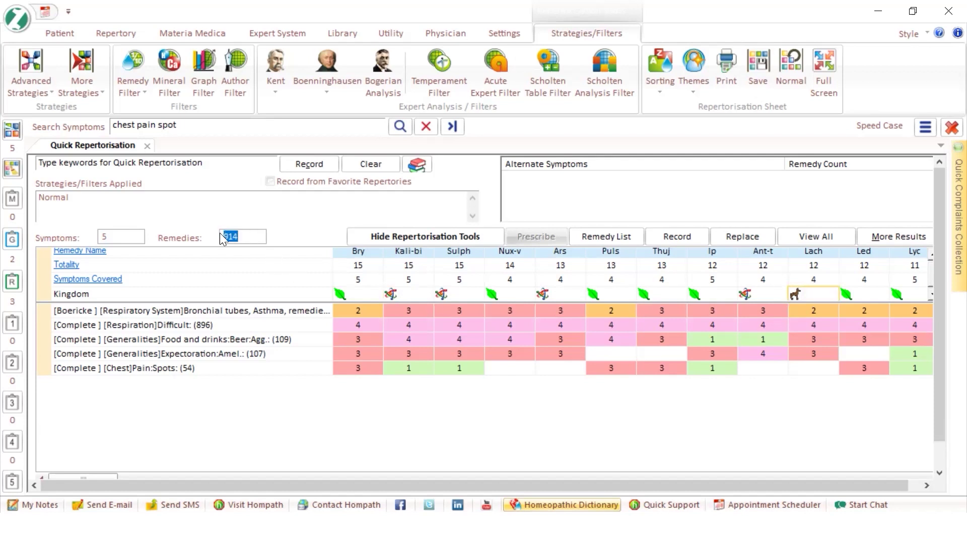
click(408, 259)
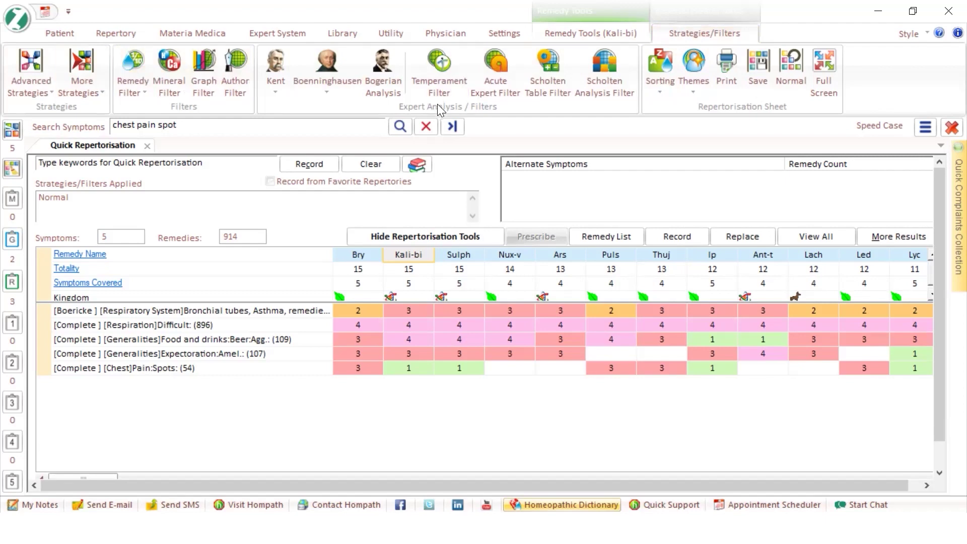
Step: Apply Cross Repertorisation with all five recorded rubrics selected and check the remedy count
click(36, 89)
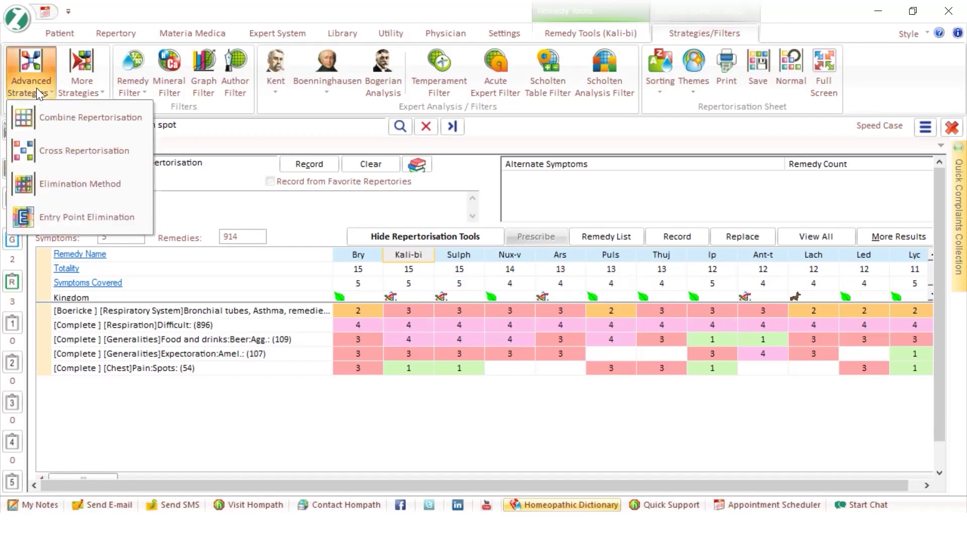
click(77, 150)
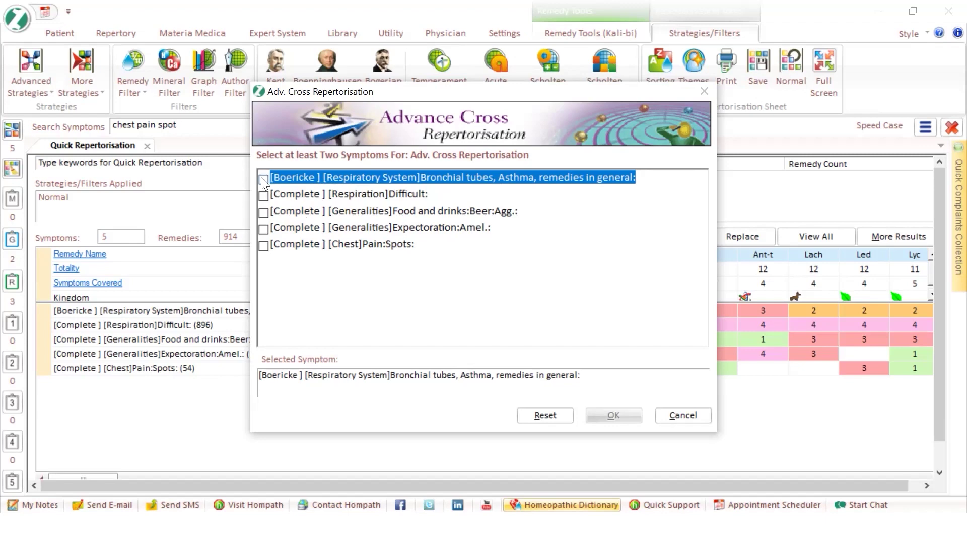
click(264, 195)
click(264, 212)
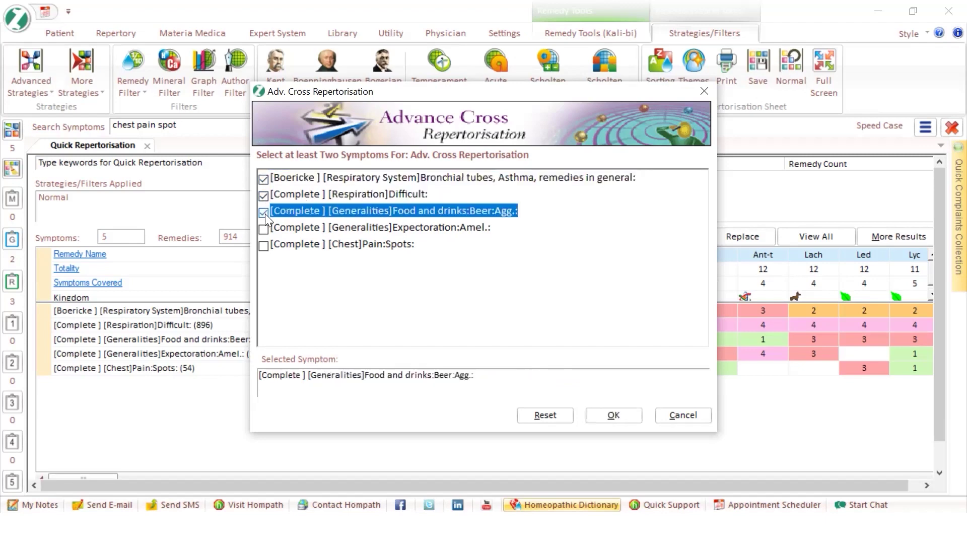
click(264, 229)
click(264, 245)
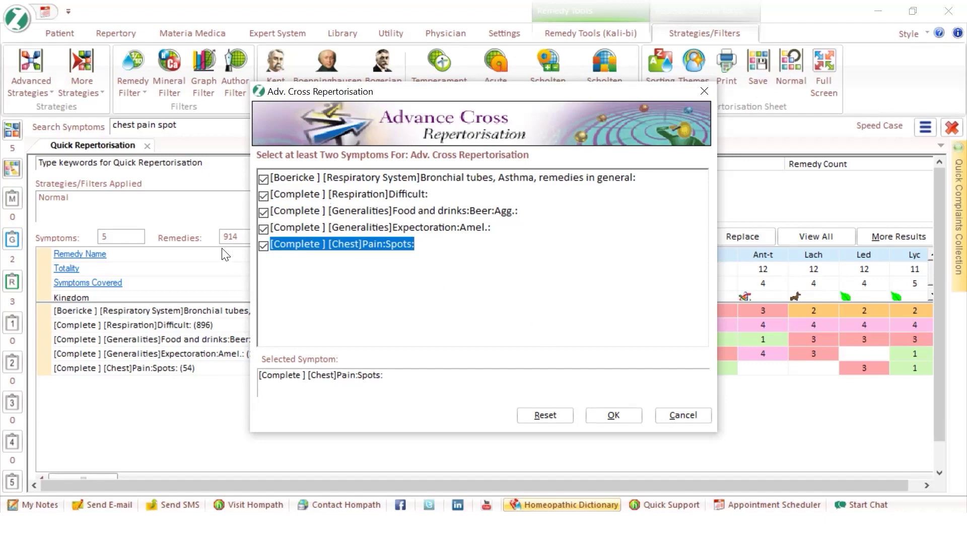
click(619, 414)
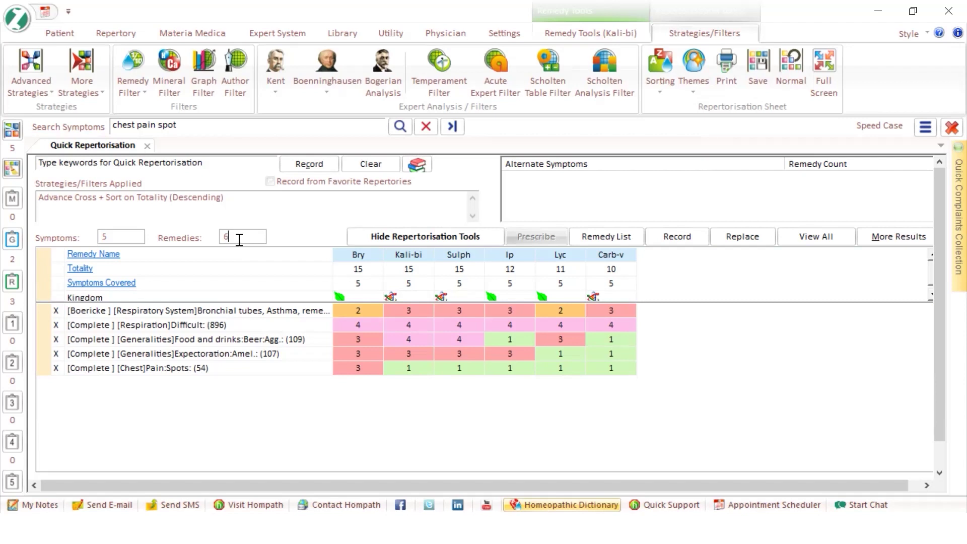
drag(239, 240, 221, 238)
Step: Add the remedies Bry, Kali-bi and Sulph to Remedy Compare
click(362, 257)
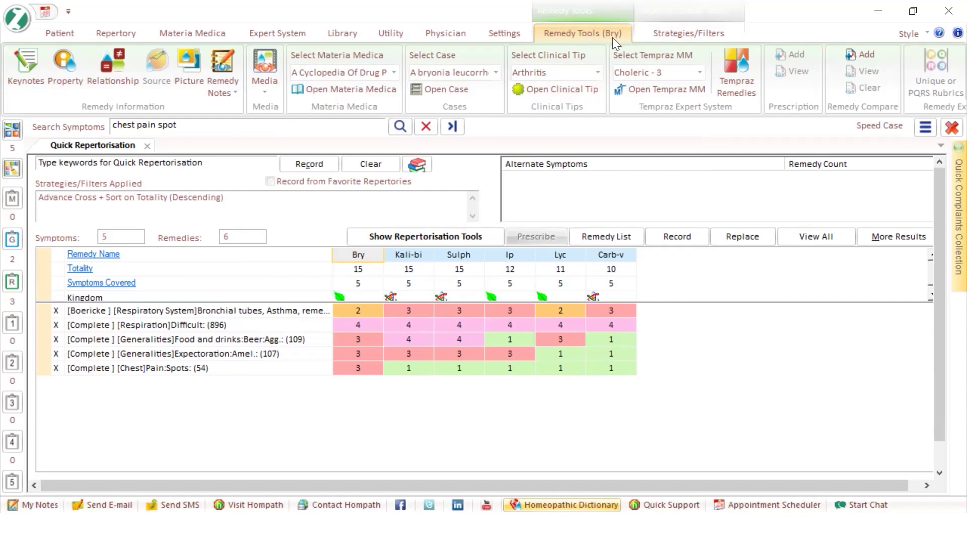
click(863, 55)
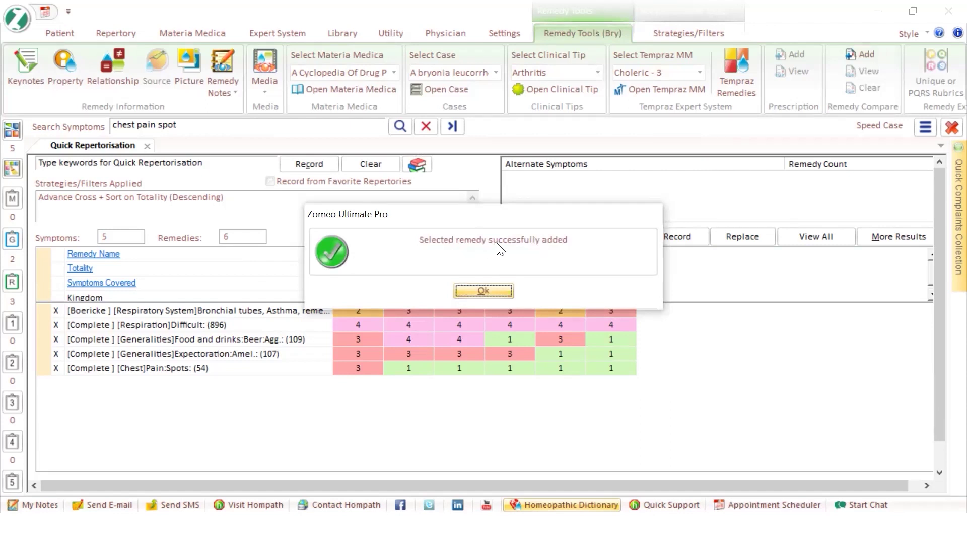
click(482, 290)
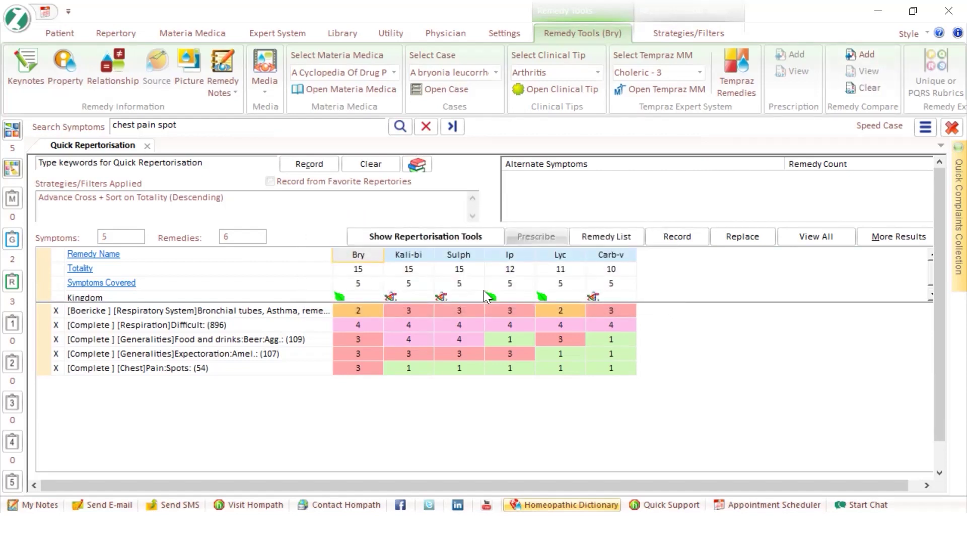
click(402, 250)
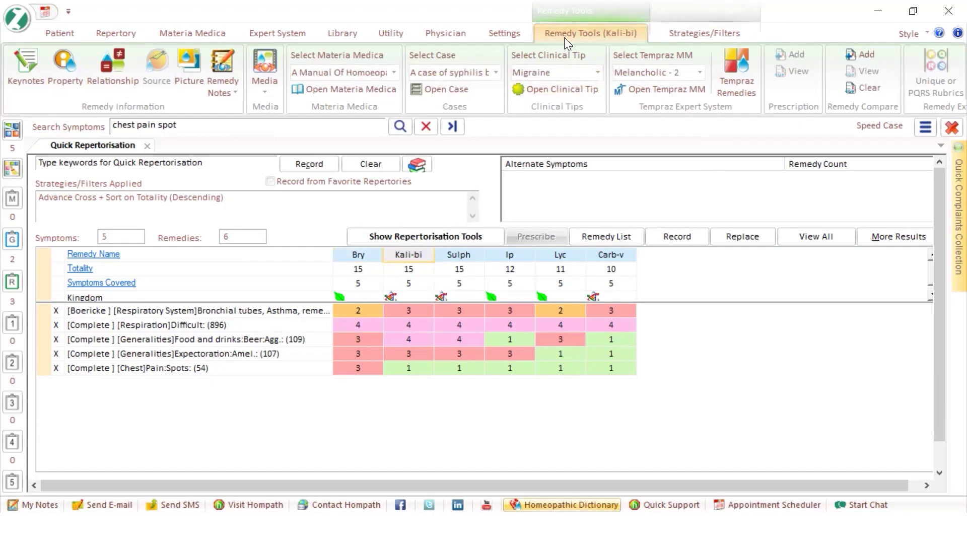
click(863, 59)
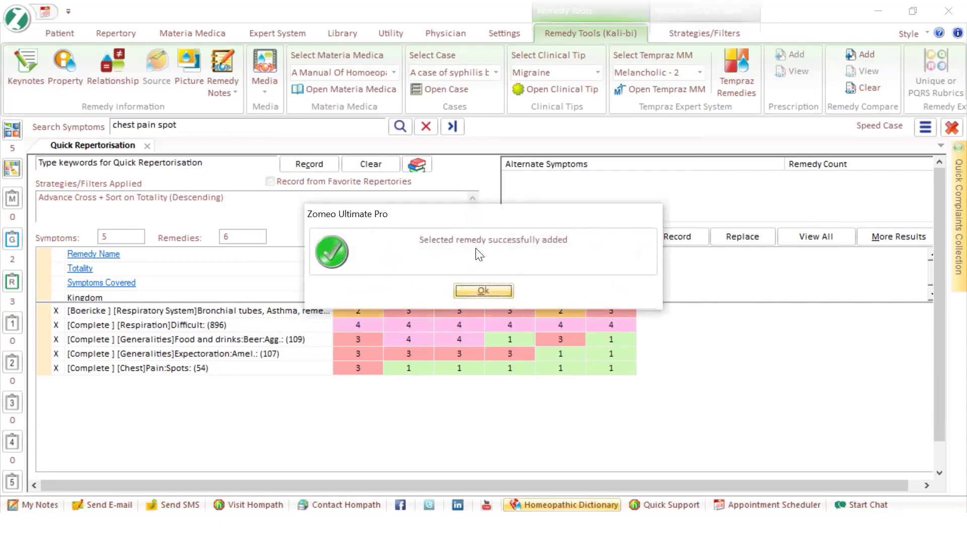
click(487, 290)
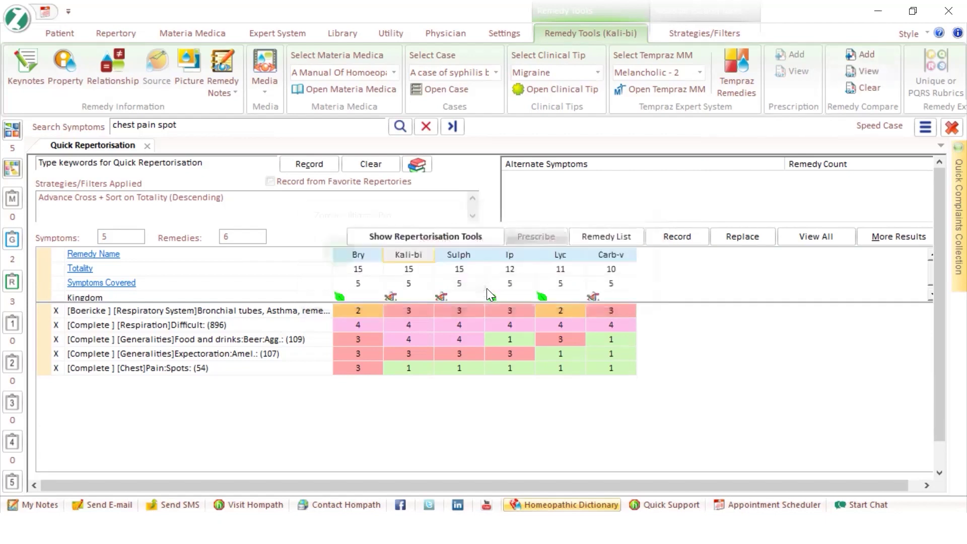
click(466, 253)
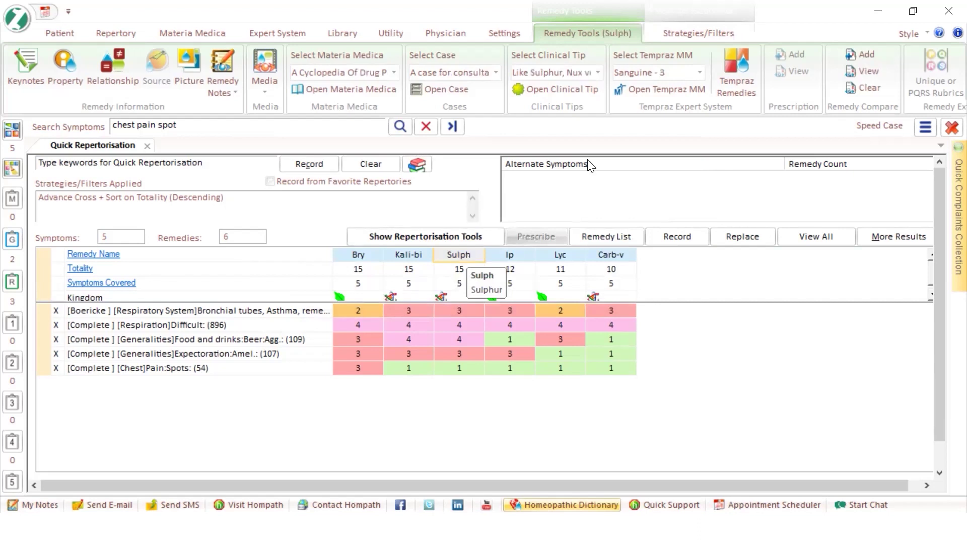
click(863, 55)
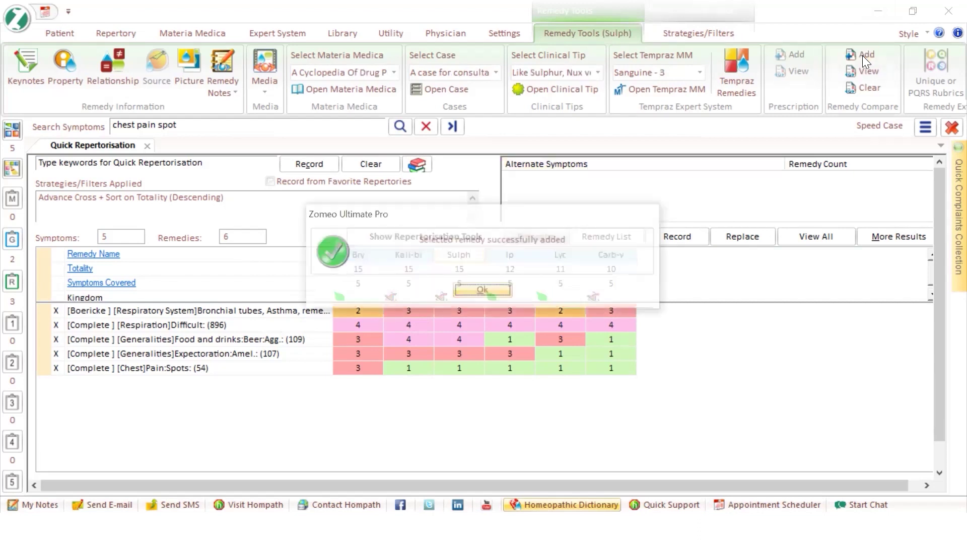
click(465, 292)
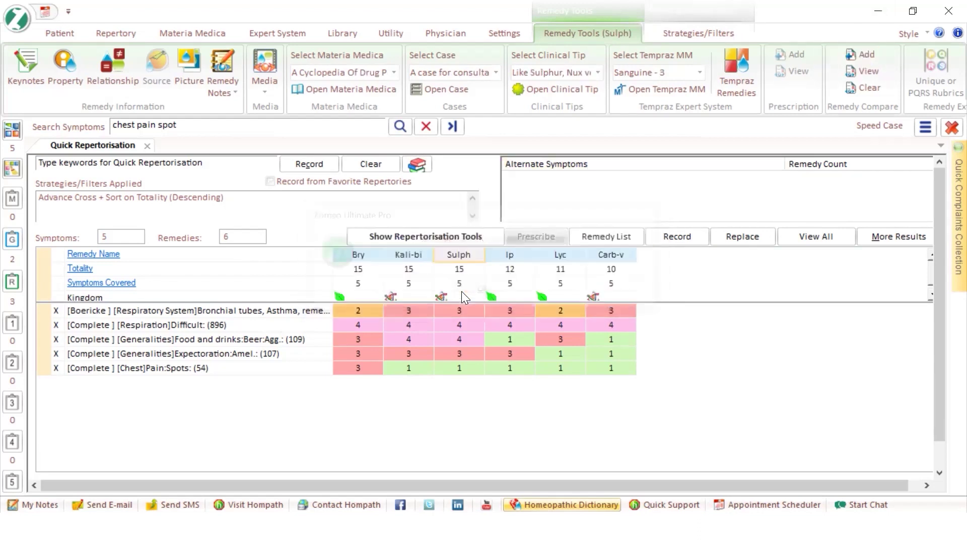
Step: Open the comparison of the added remedies and view their Remedy Properties and Remedy Relation
click(863, 71)
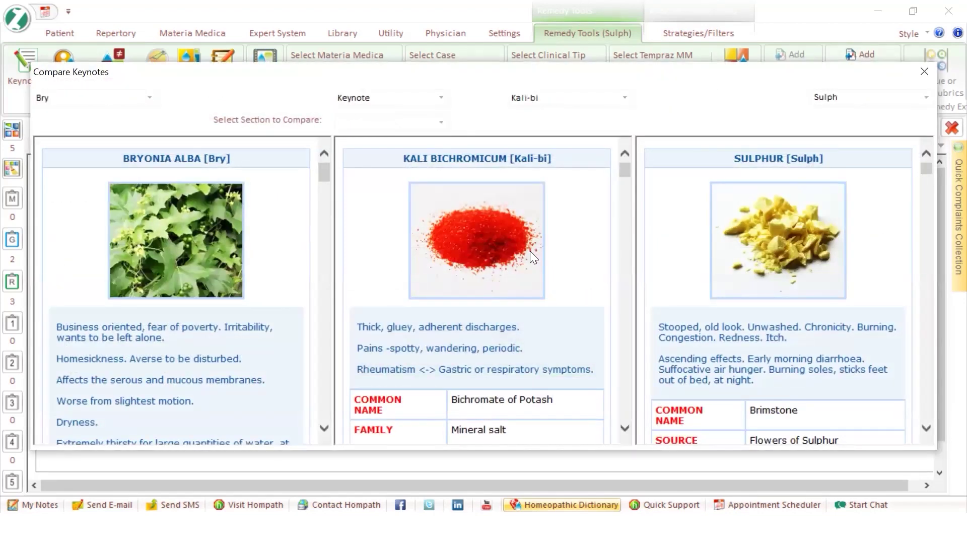
click(440, 98)
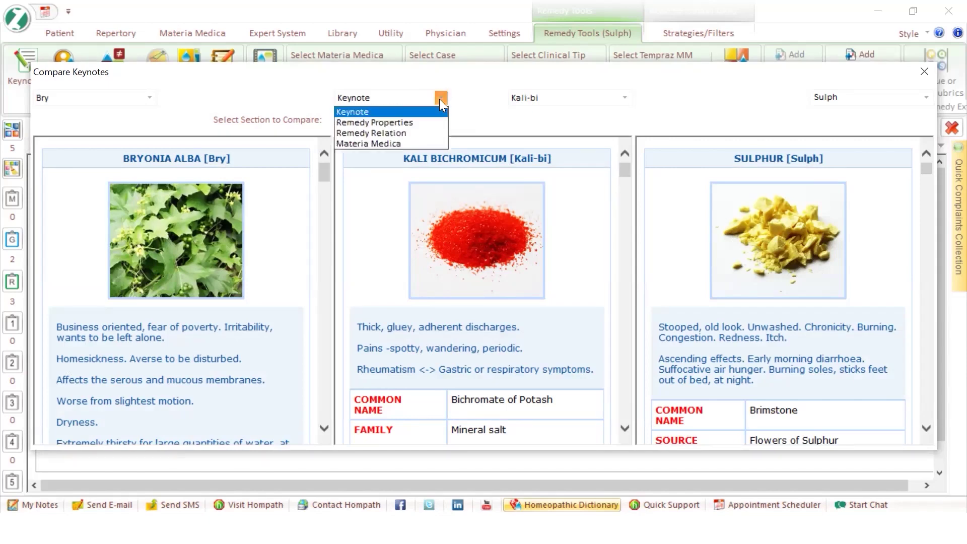
click(403, 123)
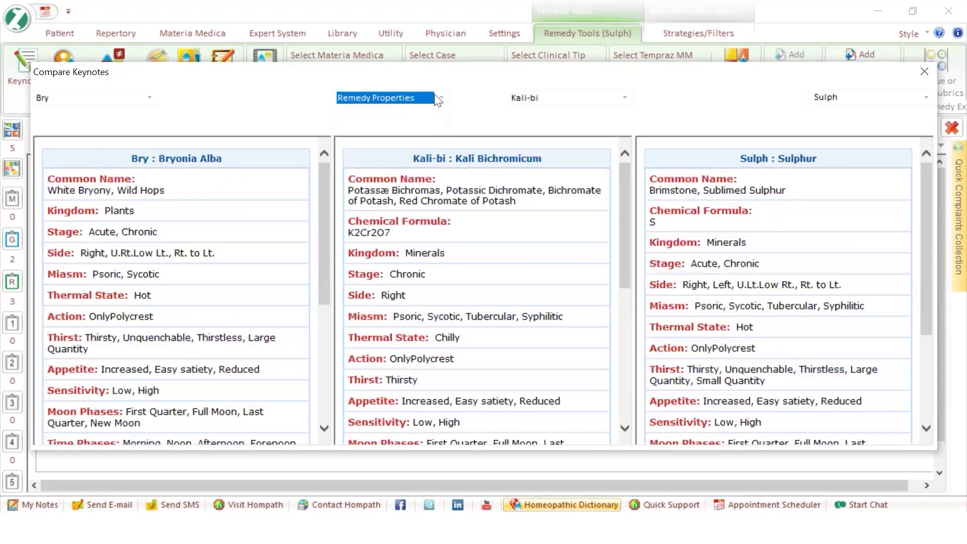
click(437, 95)
click(403, 132)
Step: Compare the Materia Medica of Bry, Kali-bi and Sulph using "A Study On Materia Medica" for all three, then close the comparison
click(441, 98)
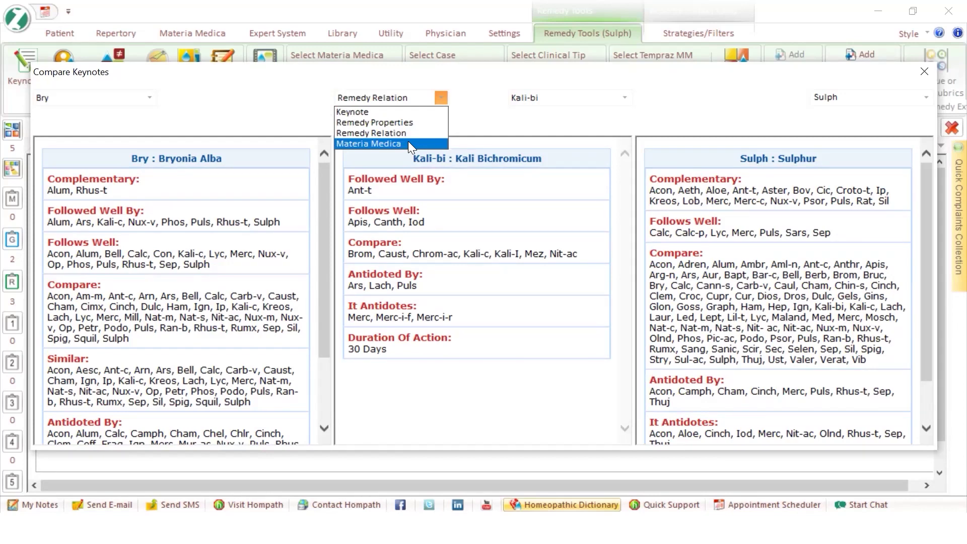
click(409, 143)
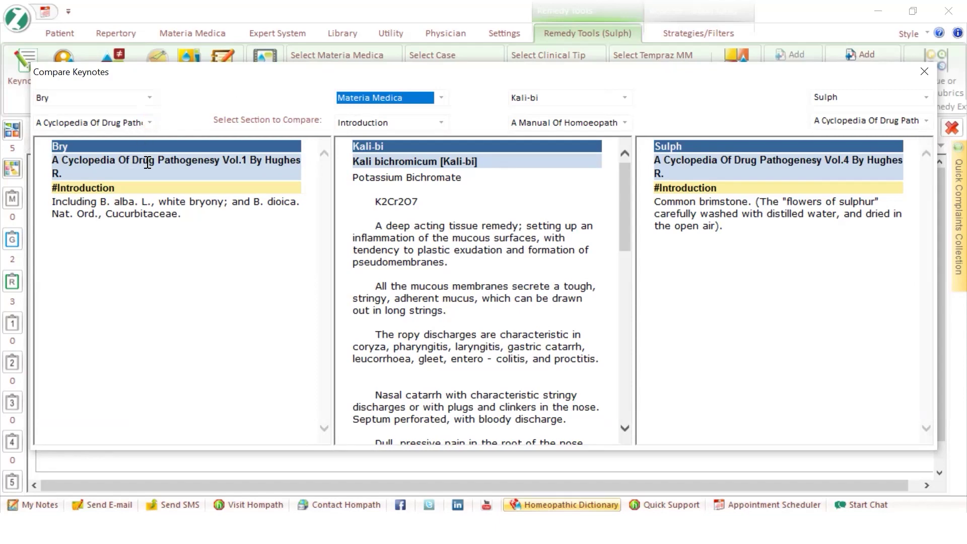
click(150, 123)
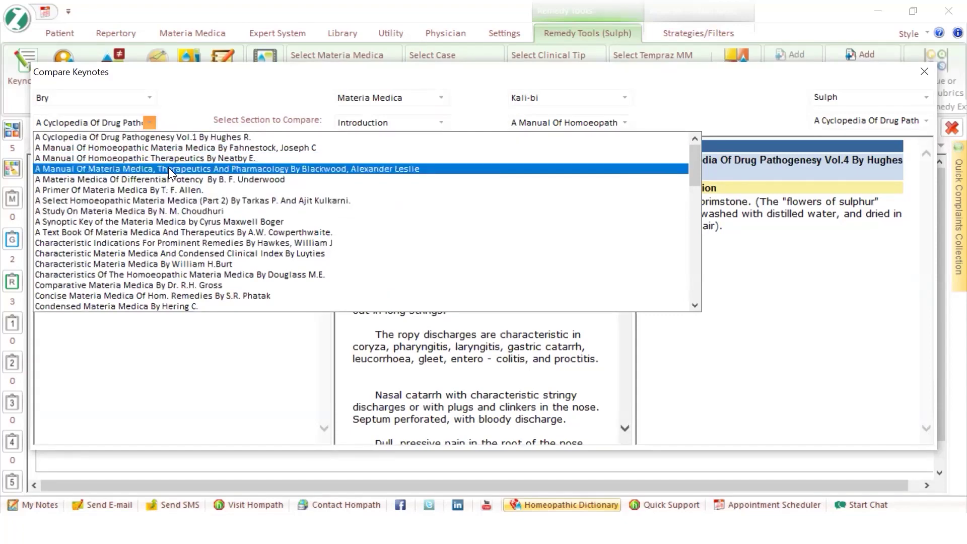
click(179, 211)
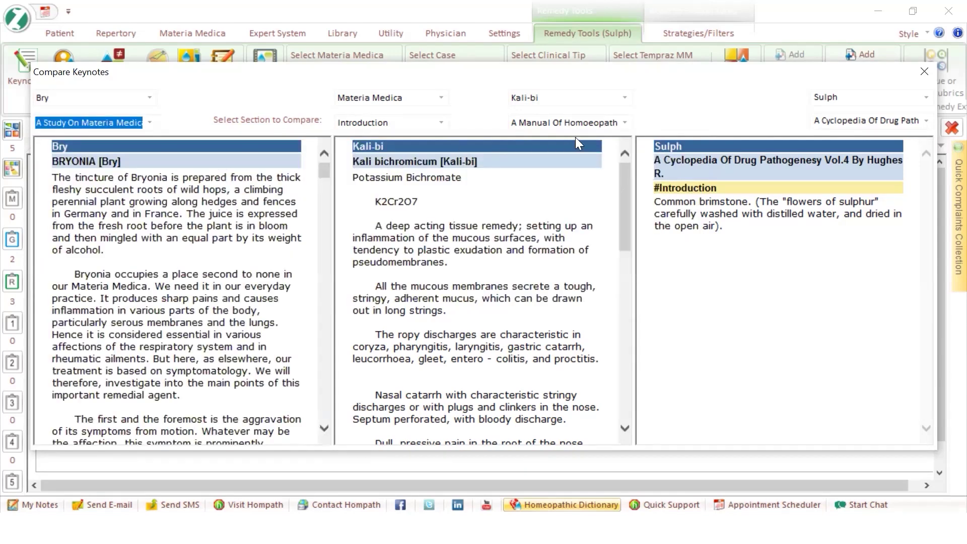
click(622, 122)
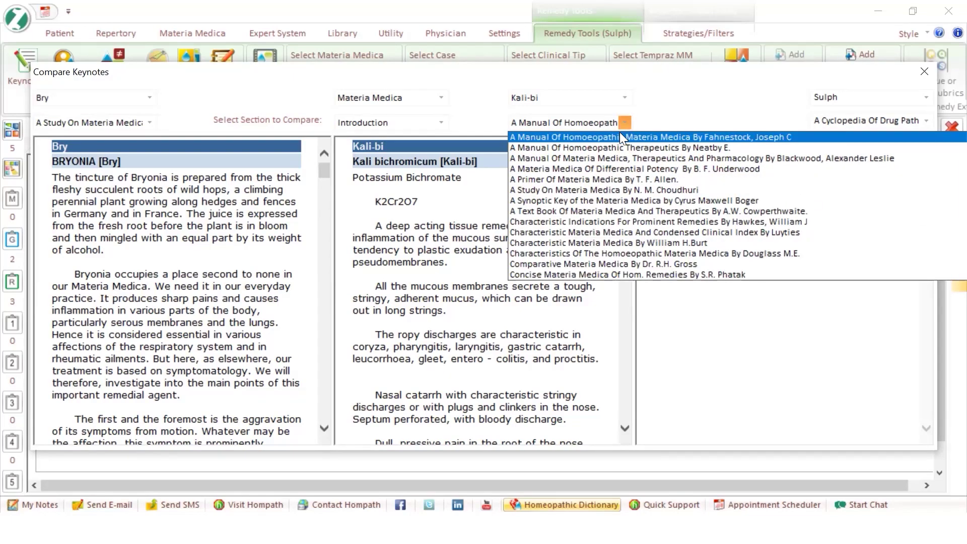
click(602, 190)
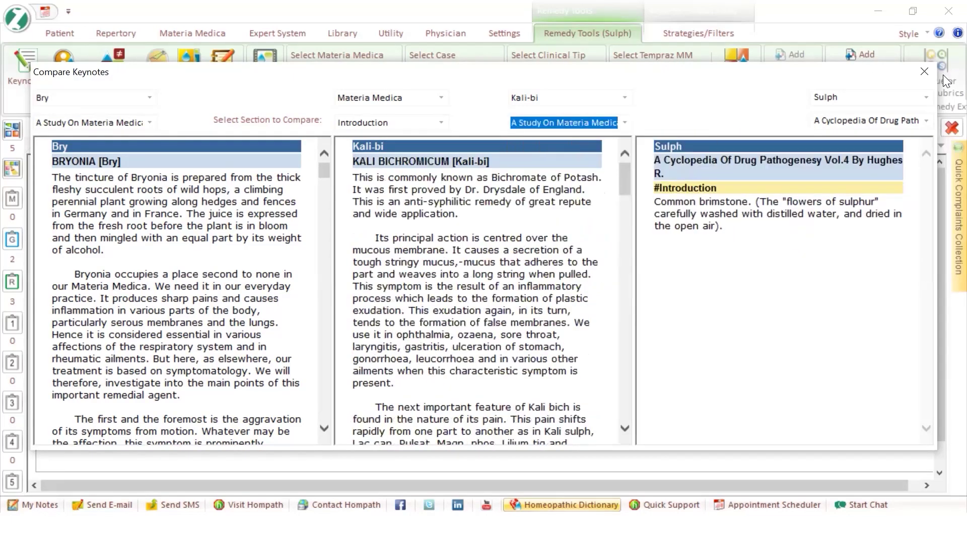
click(927, 122)
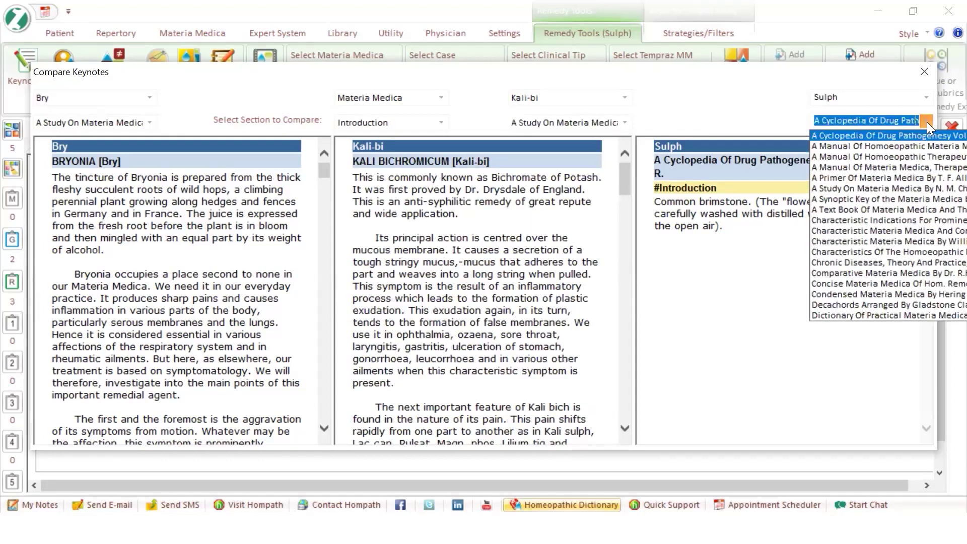
click(899, 188)
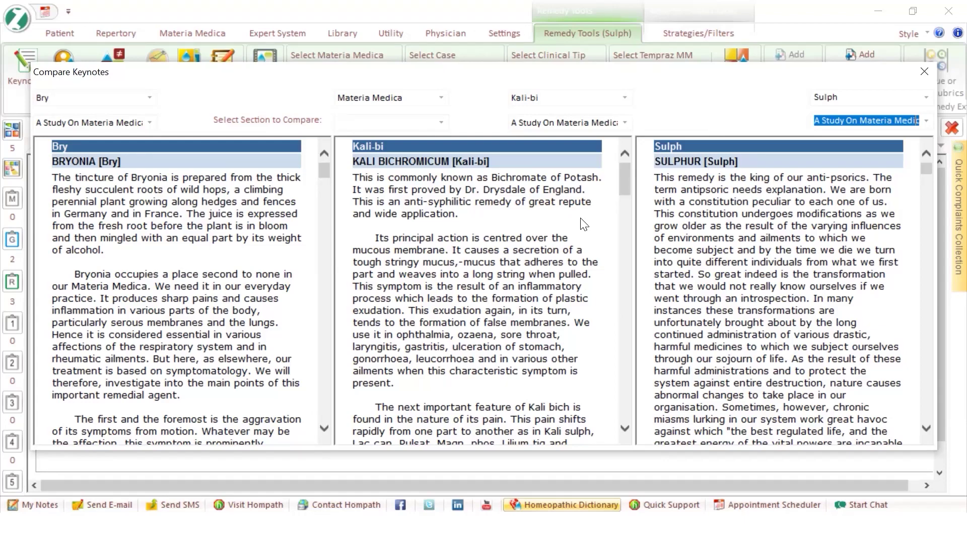
click(925, 71)
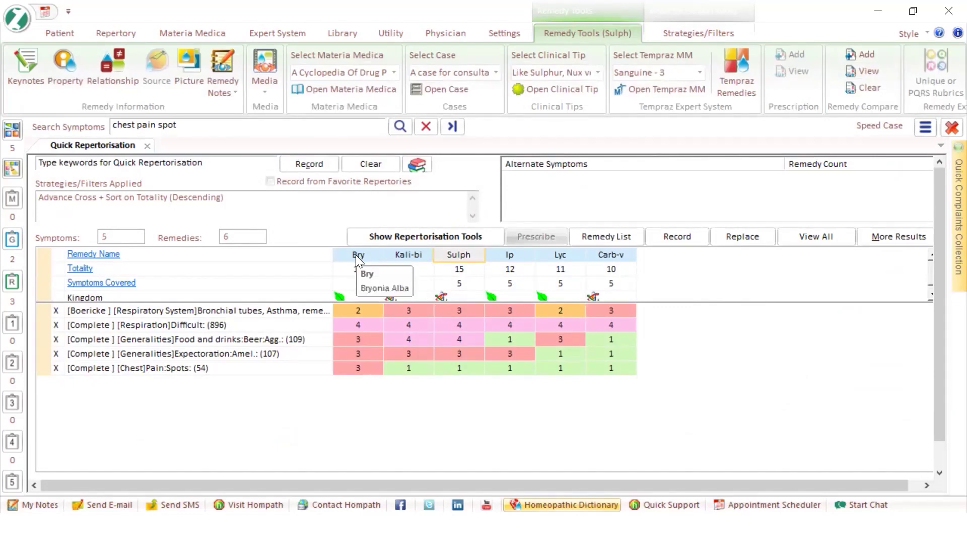
drag(231, 237, 215, 238)
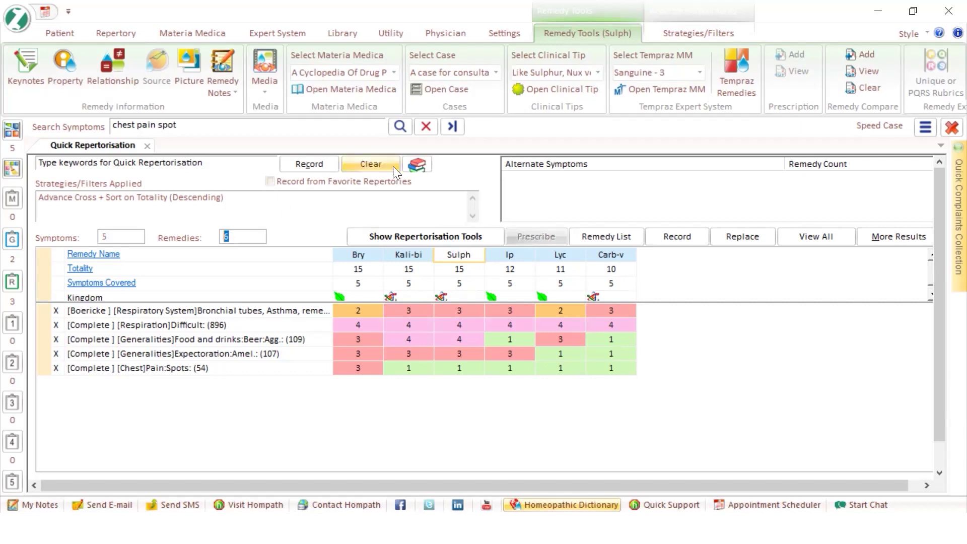
Step: Apply a Remedy Property Filter for chronic stage, chilly thermal state, thirsty, and reduced appetite
click(661, 38)
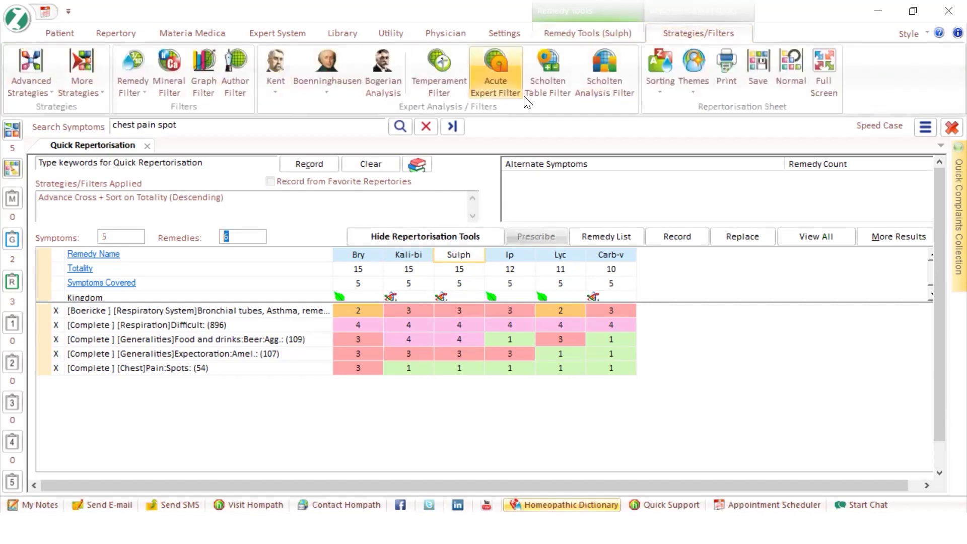
click(127, 87)
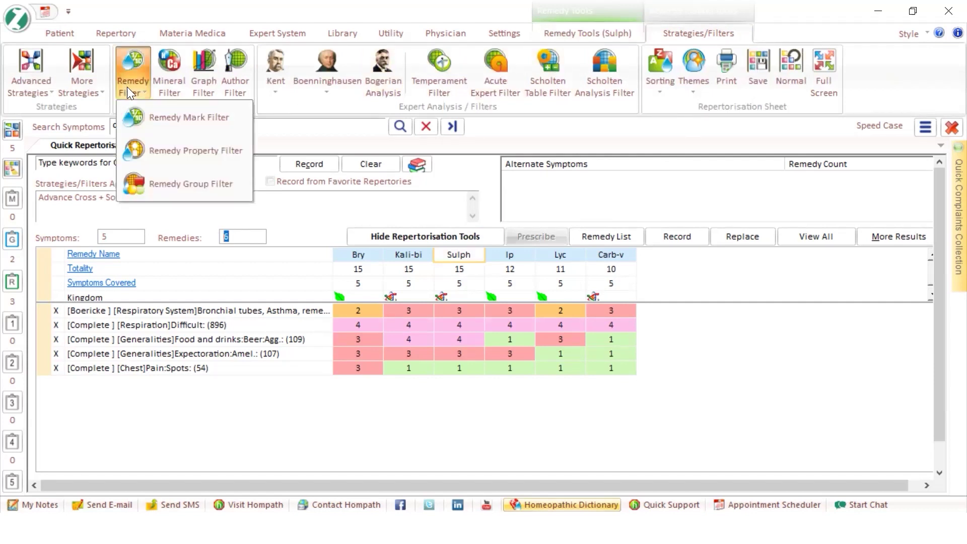
click(152, 147)
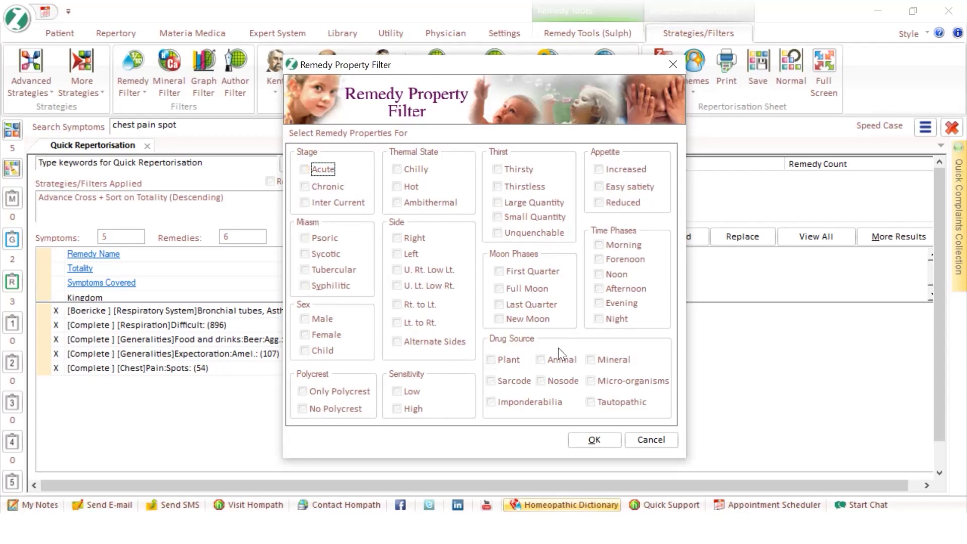
click(306, 186)
click(397, 170)
click(500, 169)
click(599, 203)
click(589, 437)
Step: Open the Materia Medica text of Kali-bi from "Thousand Remedies By Boericke"
click(360, 267)
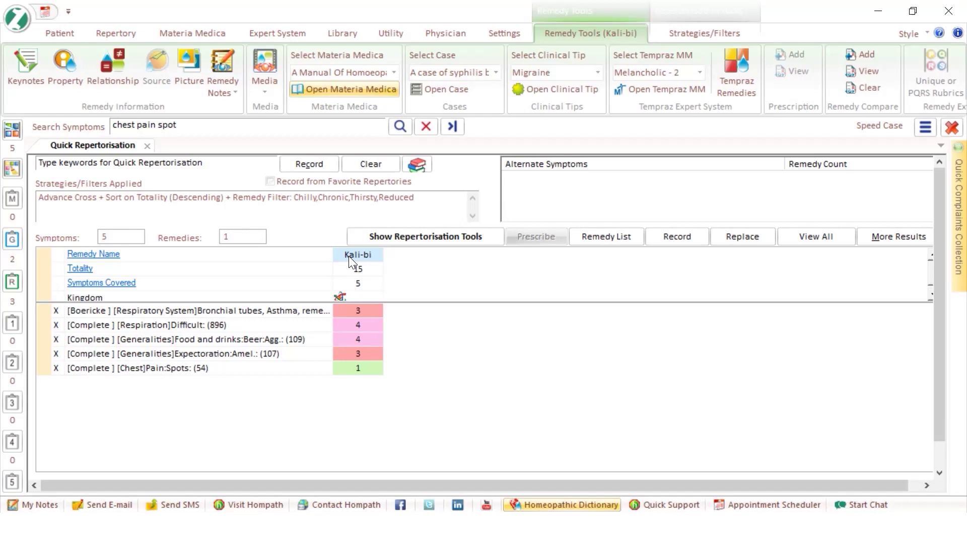
click(349, 256)
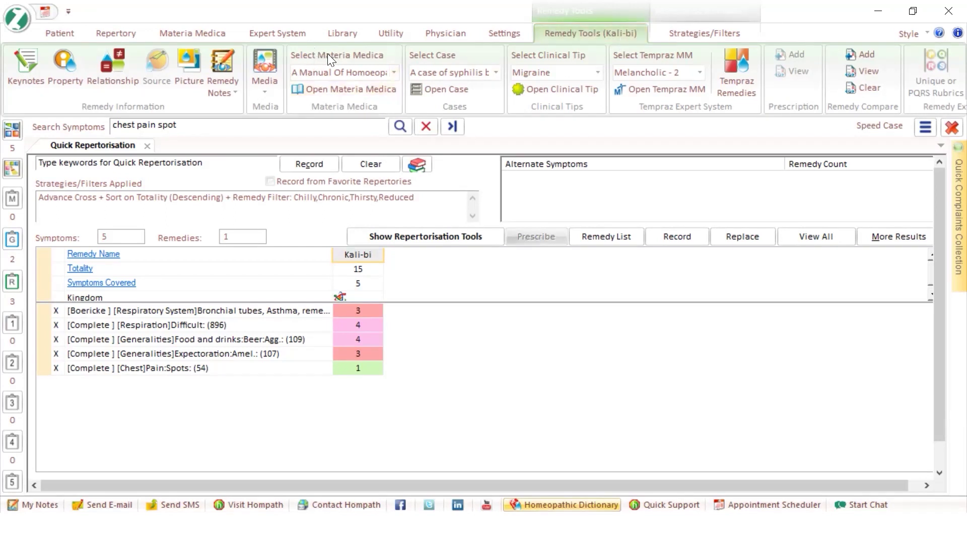
click(394, 73)
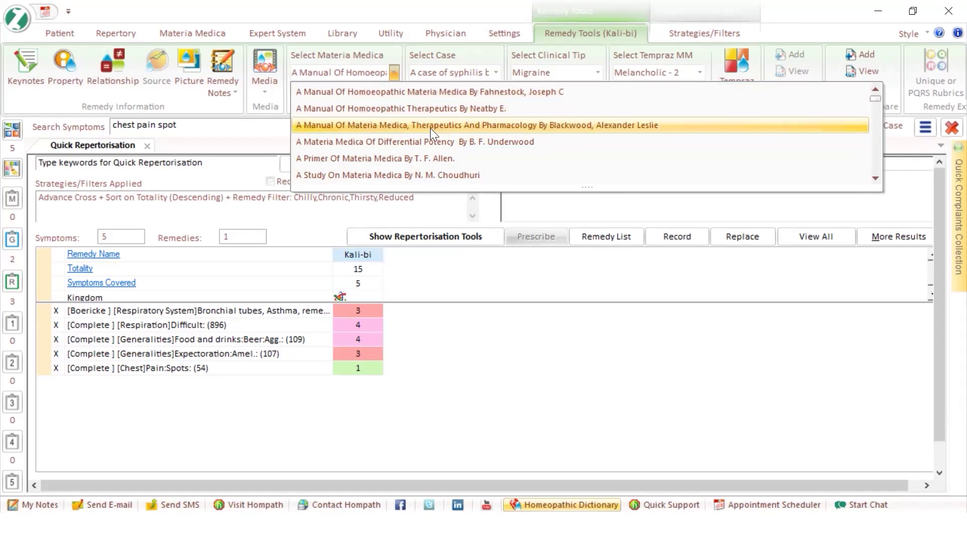
scroll(594, 139, down, 2)
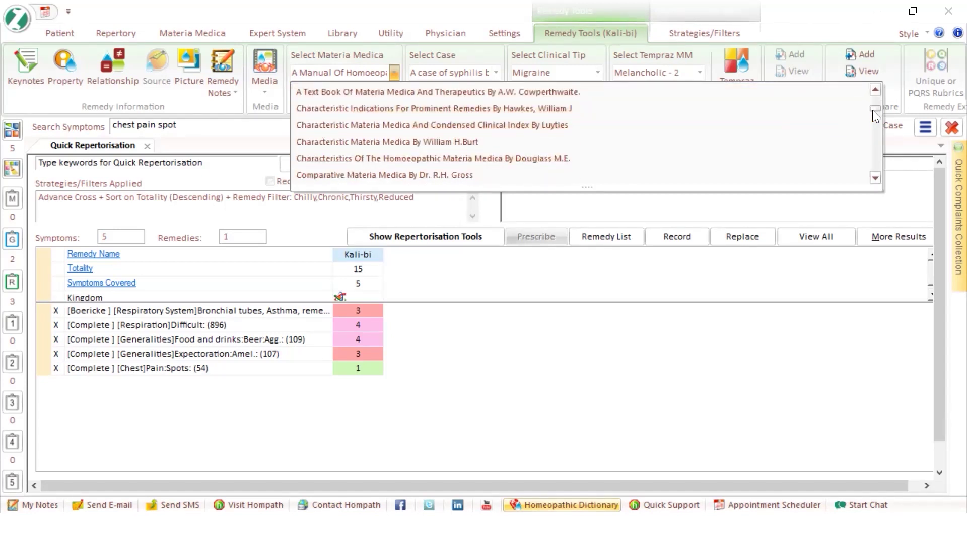
drag(872, 110, 869, 170)
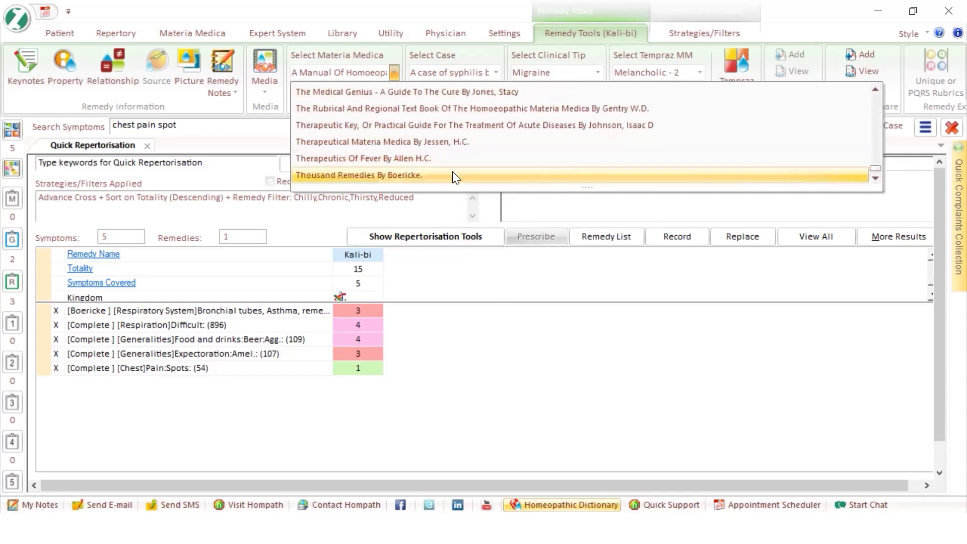
click(354, 175)
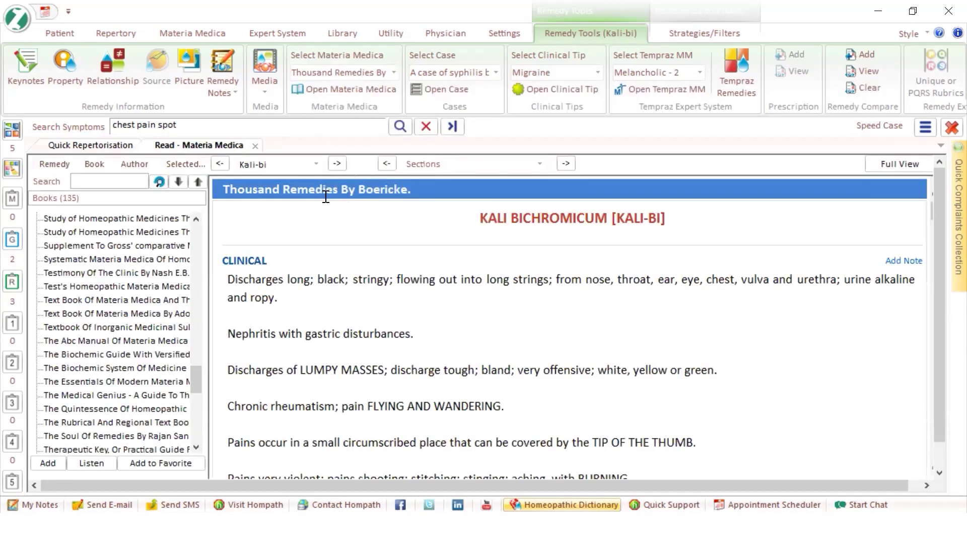
Step: Highlight the book title above the Kali-bi text and check the text against the Quick Repertorisation sheet, ending on the Materia Medica
triple_click(326, 196)
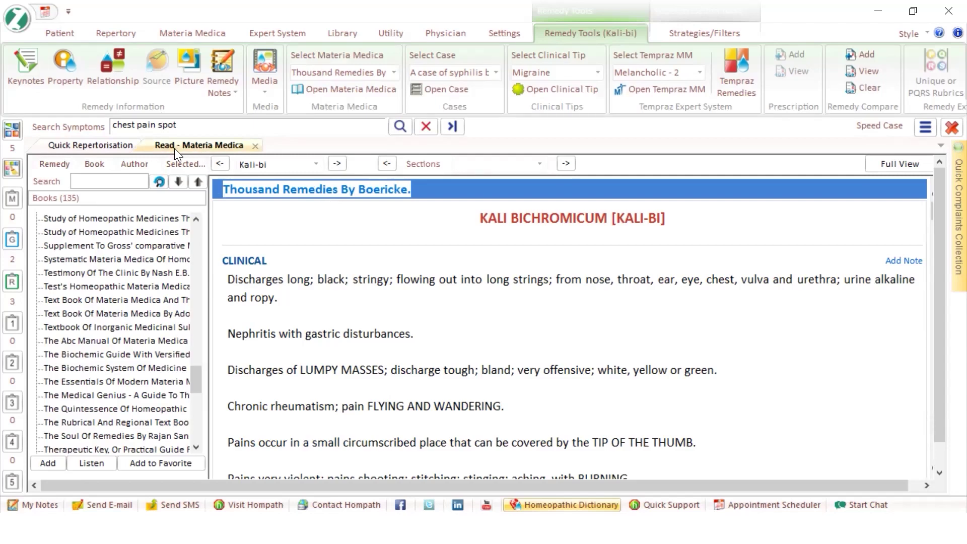
click(128, 145)
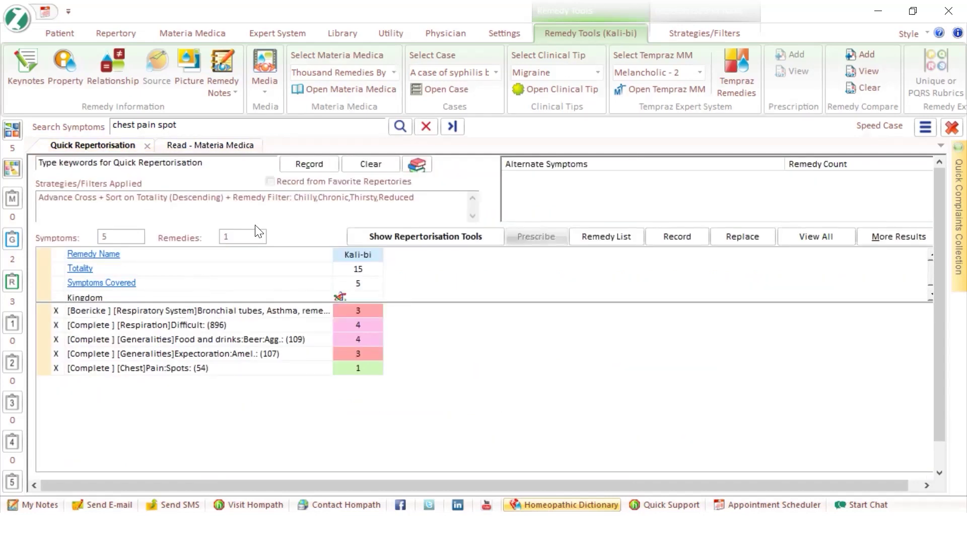
click(198, 147)
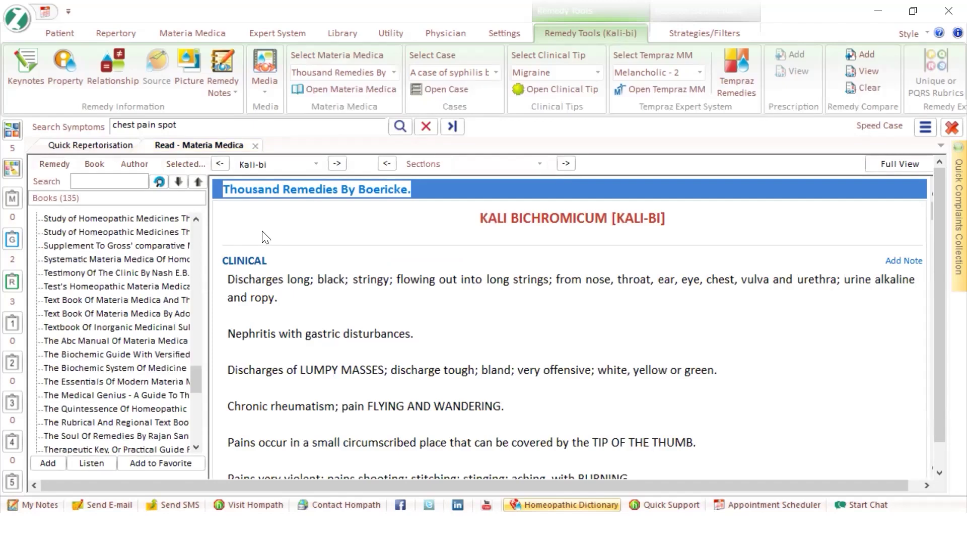
click(111, 148)
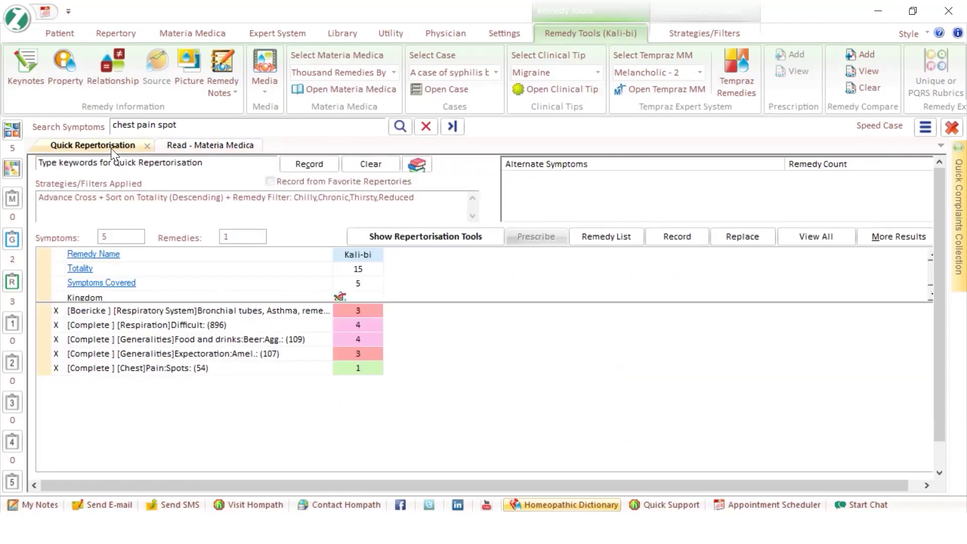
click(175, 146)
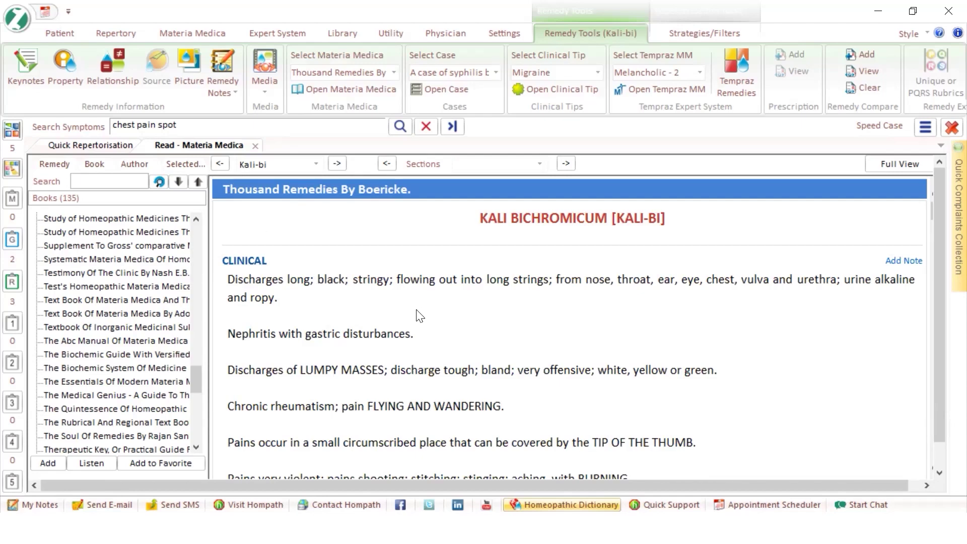
Step: Read Kali-bi's Clinical section, highlighting the sentence on pains in a small circumscribed place and "CRAVES BEER, which makes him sick"
scroll(406, 367, down, 1)
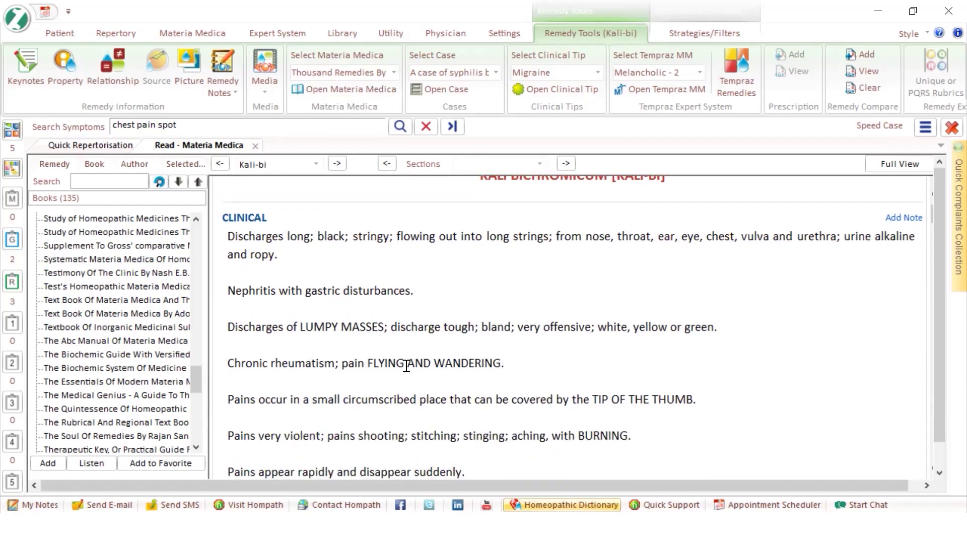
scroll(378, 386, down, 1)
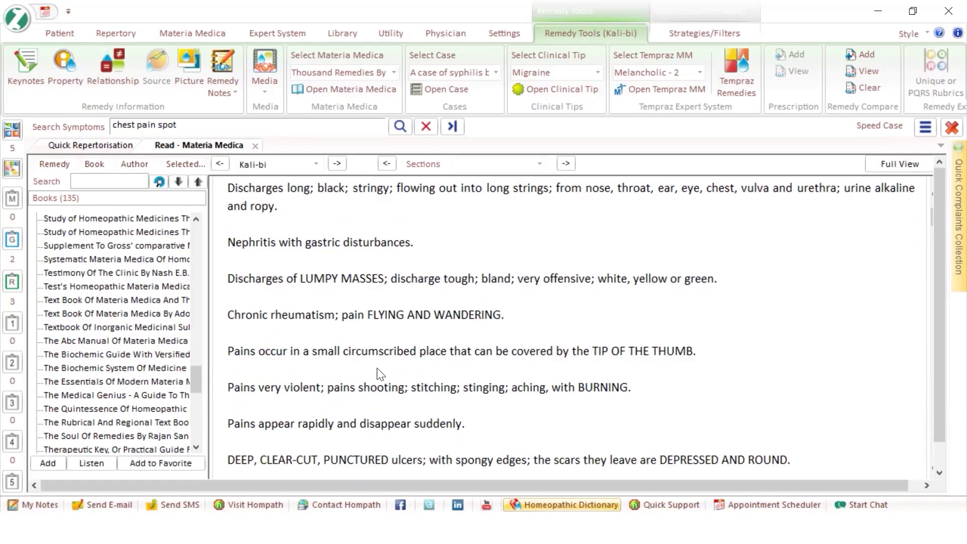
scroll(381, 373, up, 2)
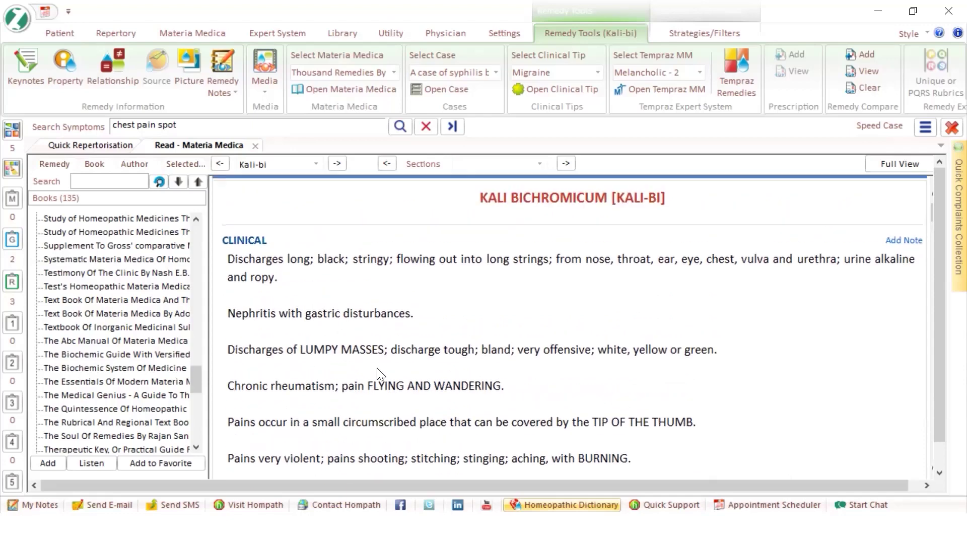
scroll(378, 370, down, 3)
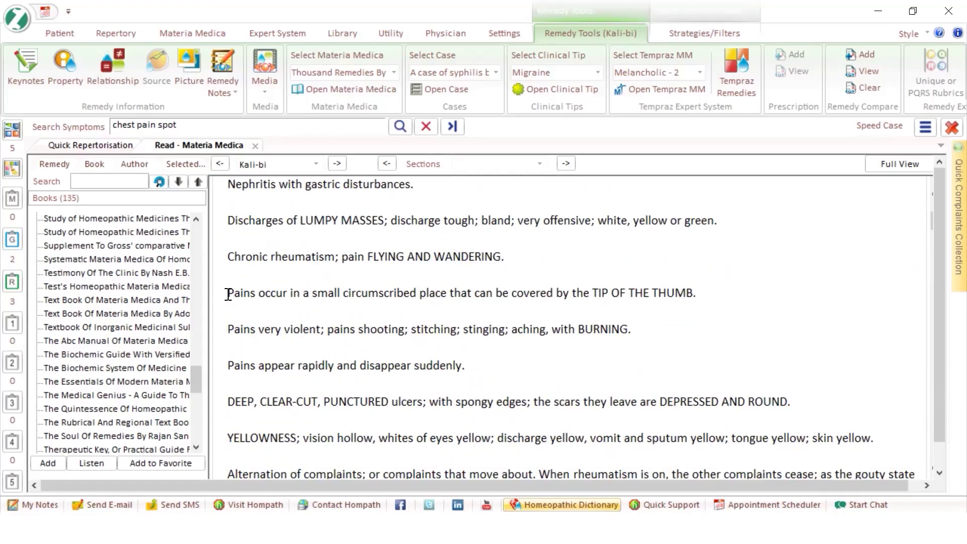
drag(228, 294, 746, 301)
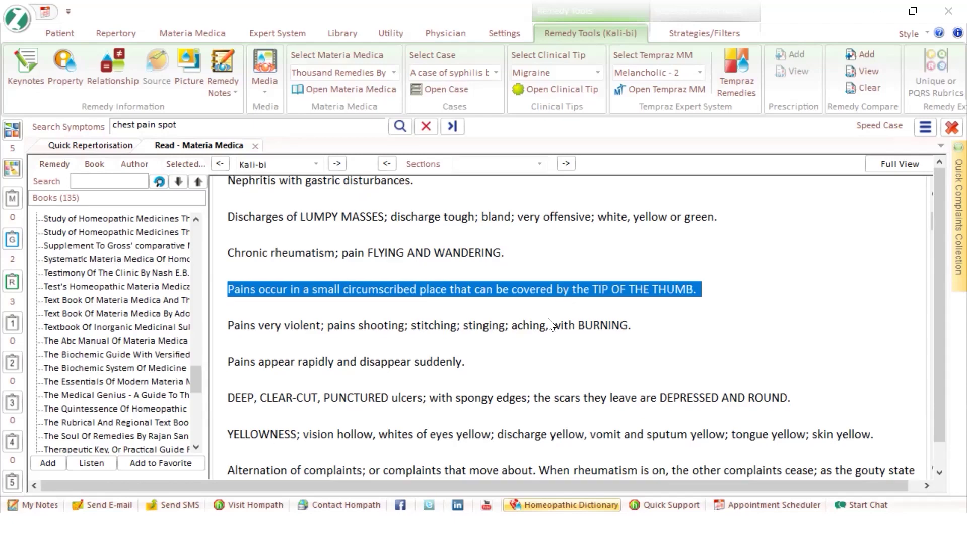
scroll(548, 319, down, 5)
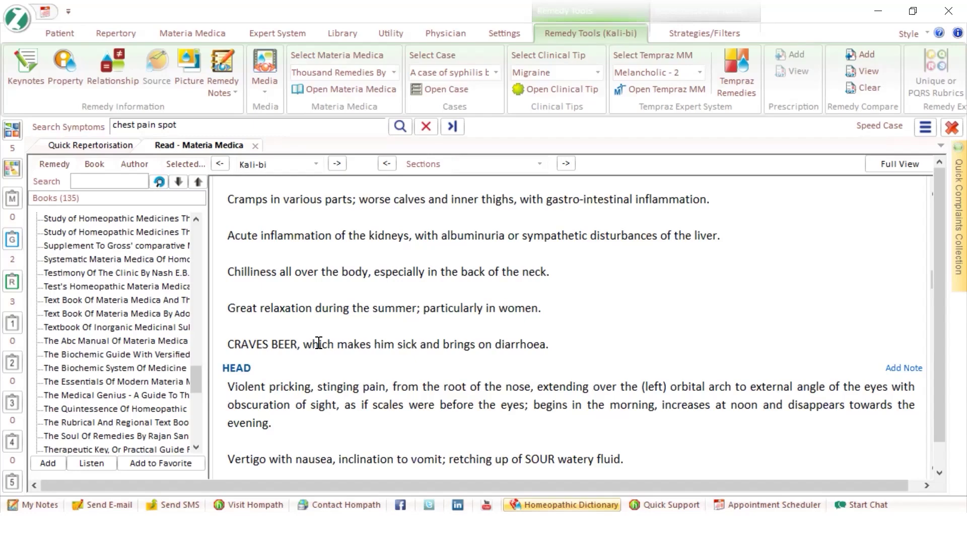
drag(226, 344, 411, 345)
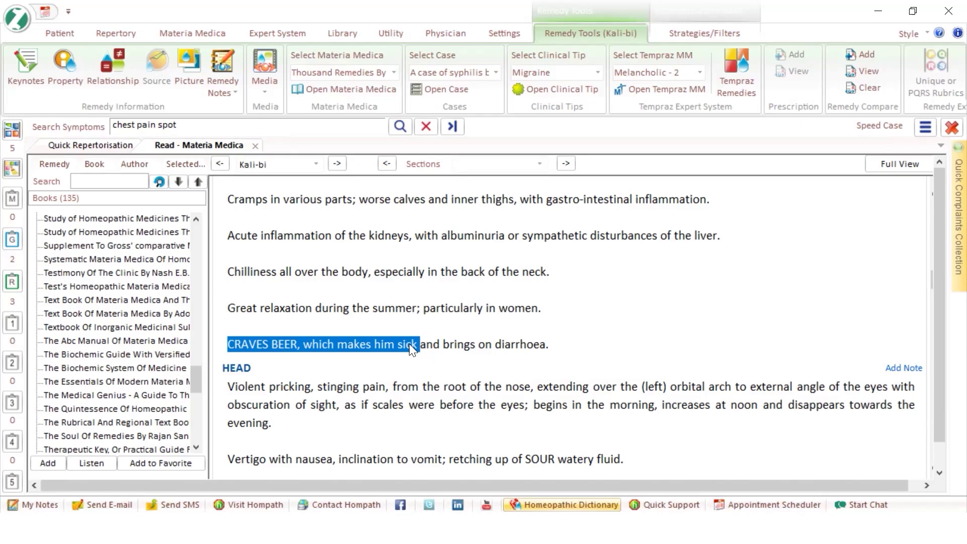
Step: Find the Respiratory Organs section in the Kali-bi text and highlight its heading
scroll(372, 372, down, 4)
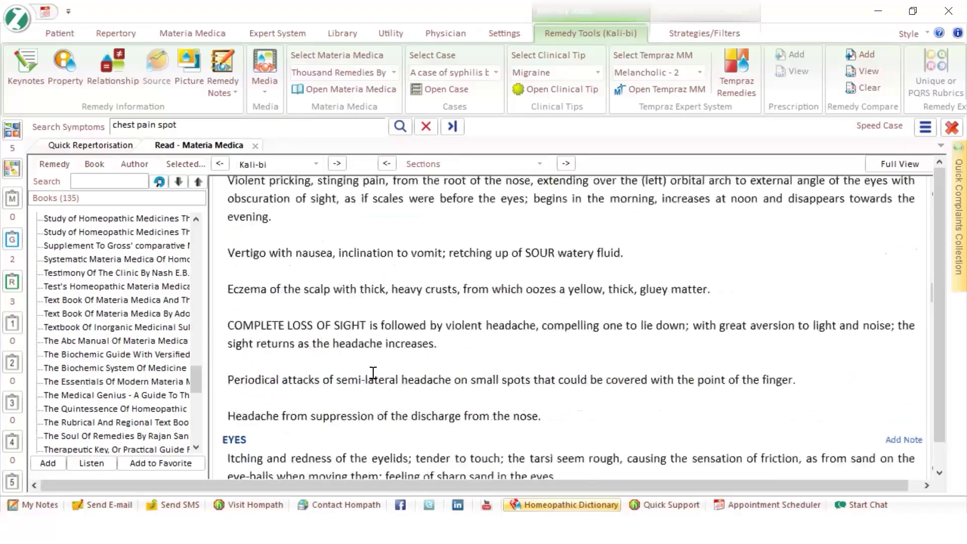
scroll(373, 373, down, 12)
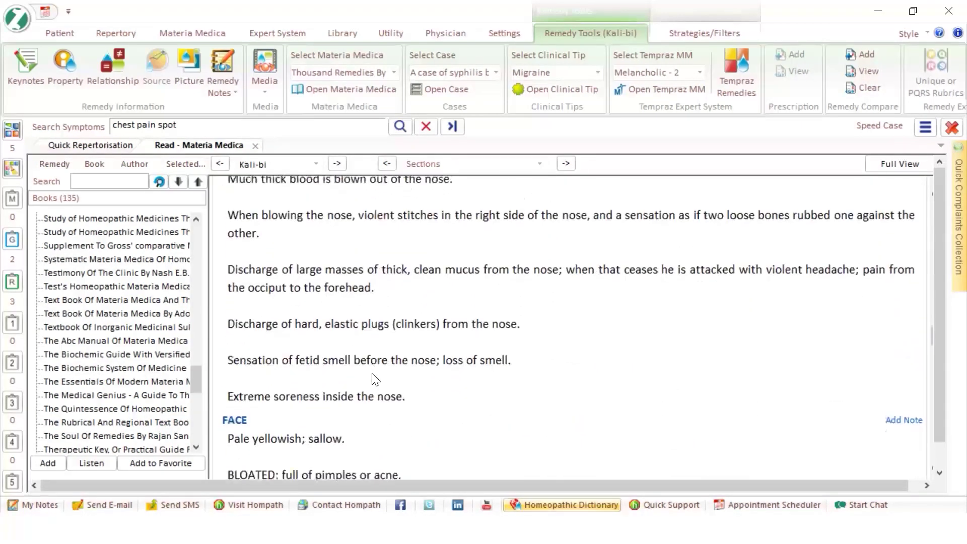
scroll(373, 378, down, 11)
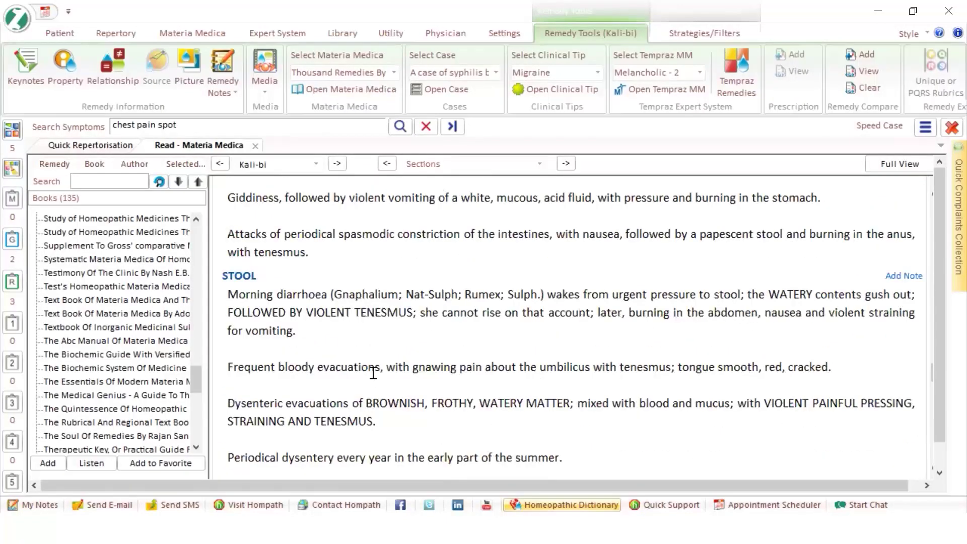
scroll(373, 373, down, 10)
triple_click(253, 239)
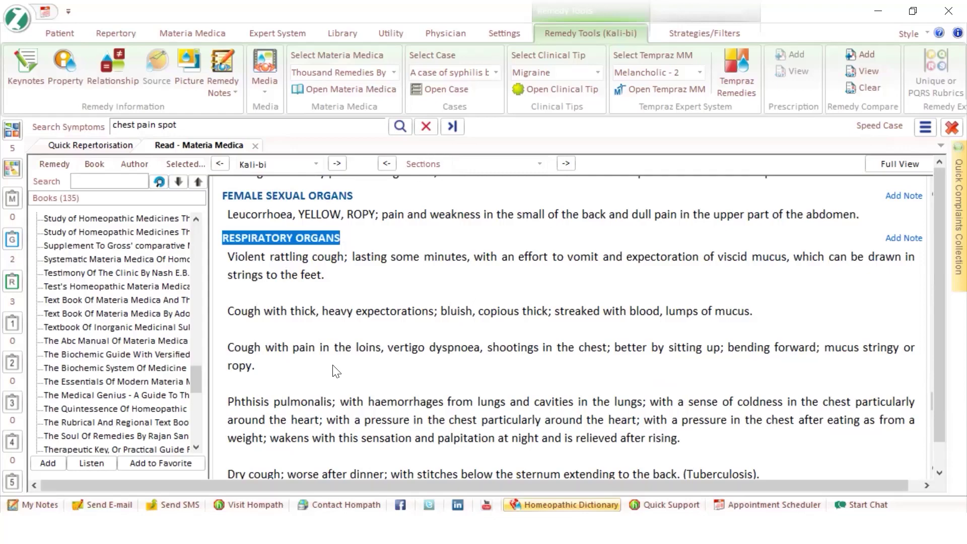
Step: Return to the beginning of the Kali-bi text to review its title and remedy name, and go back to the Quick Repertorisation sheet
key(ctrl+Home)
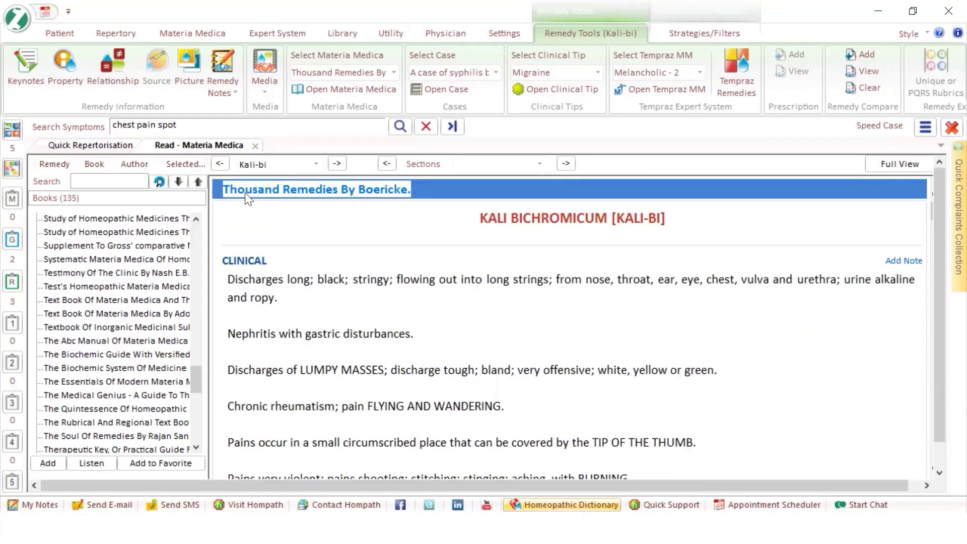
click(386, 308)
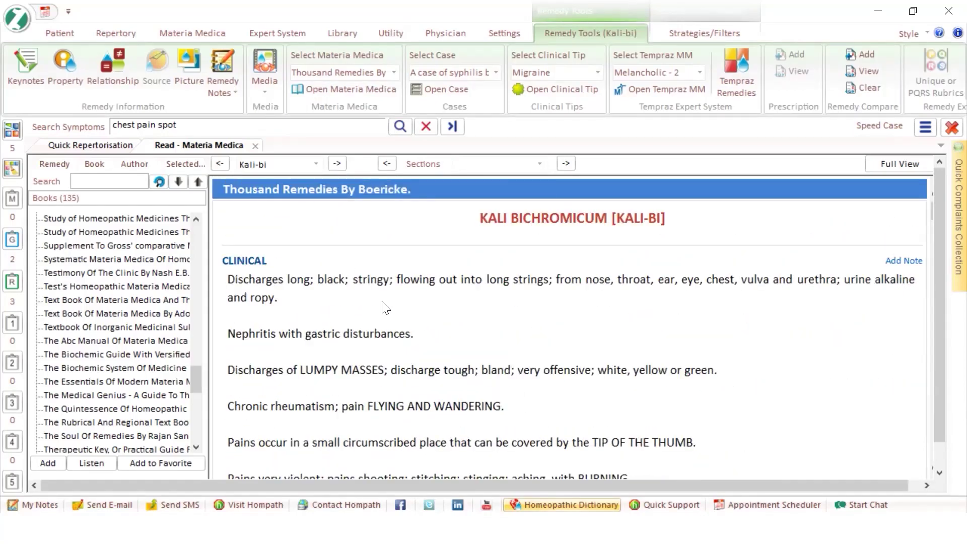
triple_click(493, 219)
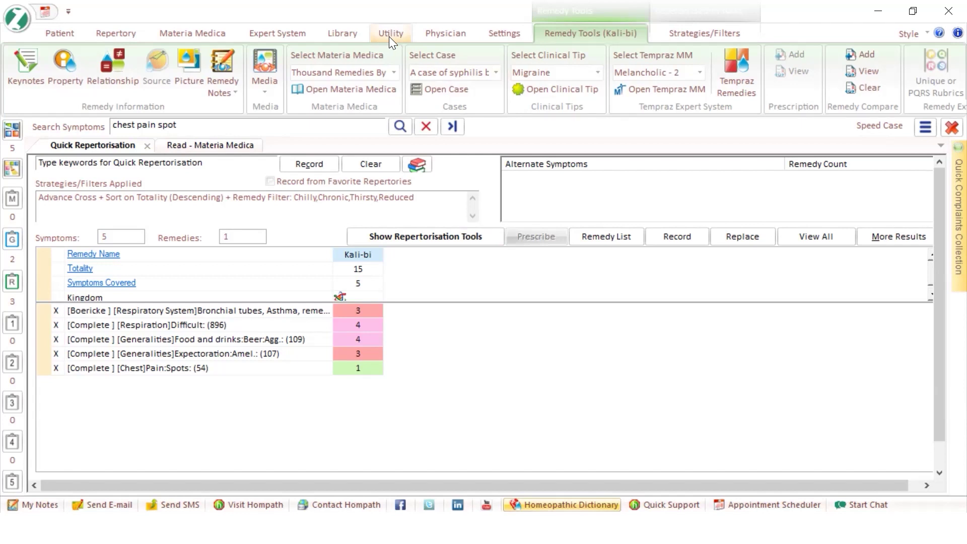
Step: Open Patient Instructions and find the clinical condition Asthma by searching for "asthm"
click(390, 34)
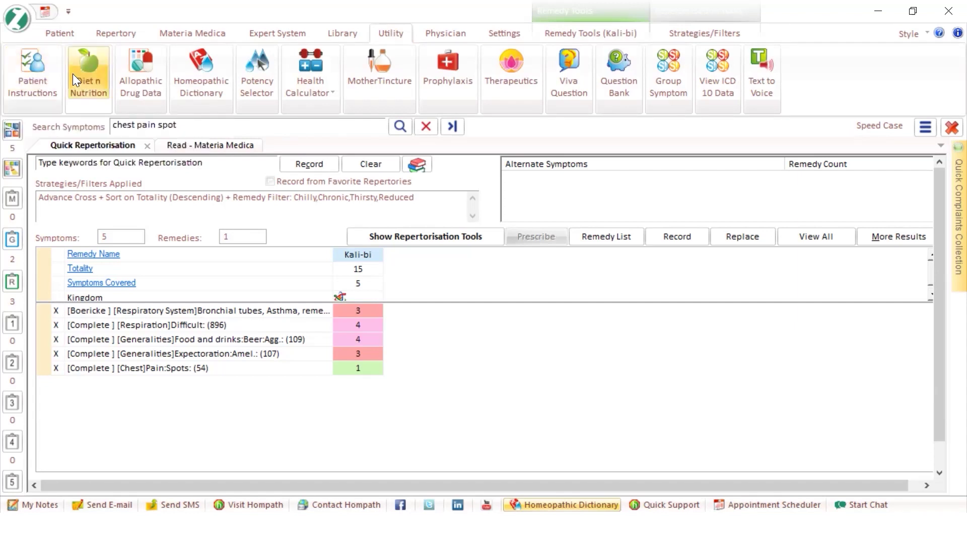
click(42, 75)
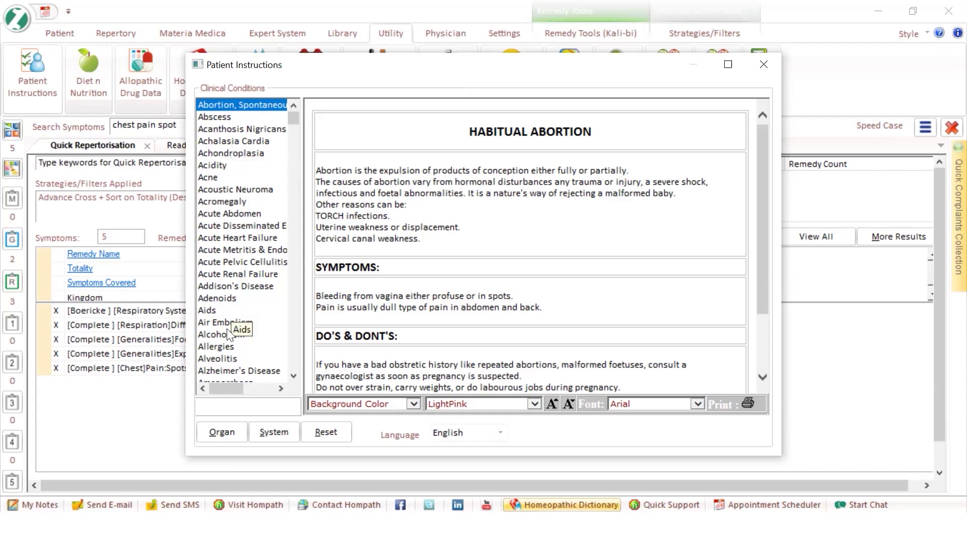
click(223, 405)
text(asthm)
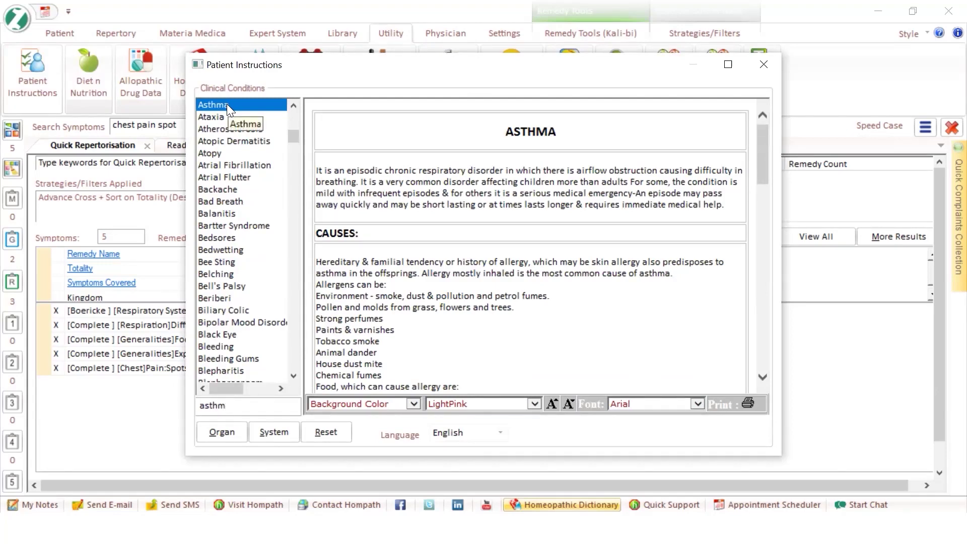
Step: Read the Asthma introduction and causes in Patient Instructions, highlighting the text from the description into the allergens, and continue to the Symptoms section
scroll(227, 104, up, 10)
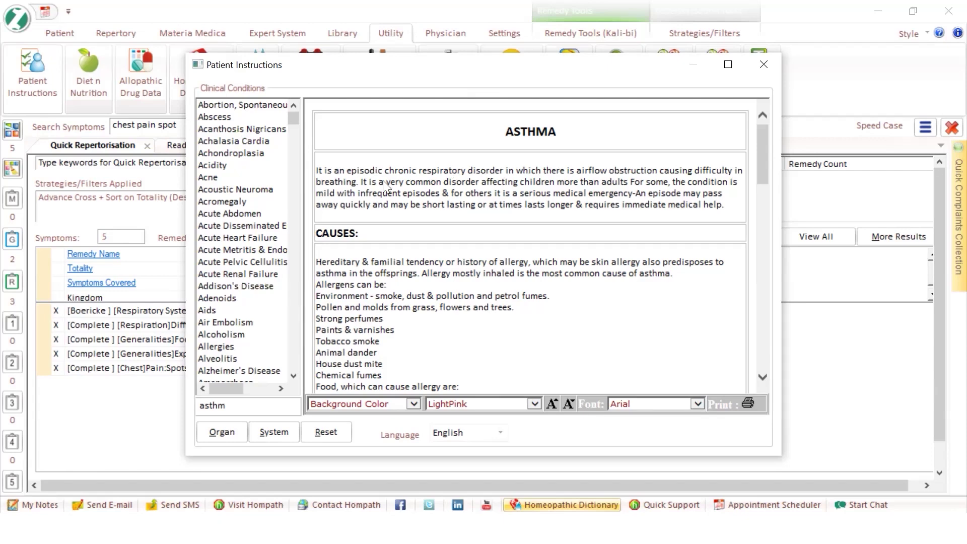
drag(382, 180, 460, 303)
scroll(460, 301, down, 8)
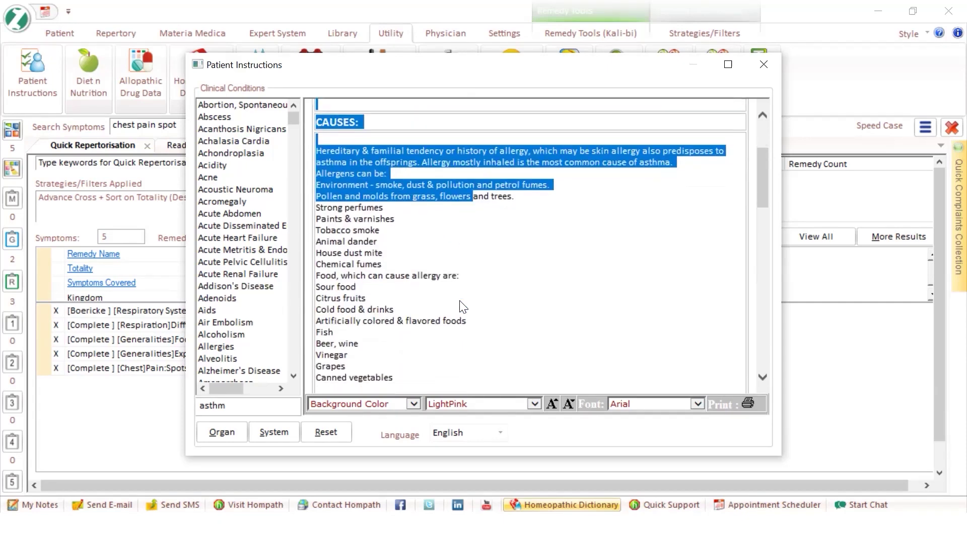
scroll(460, 305, up, 8)
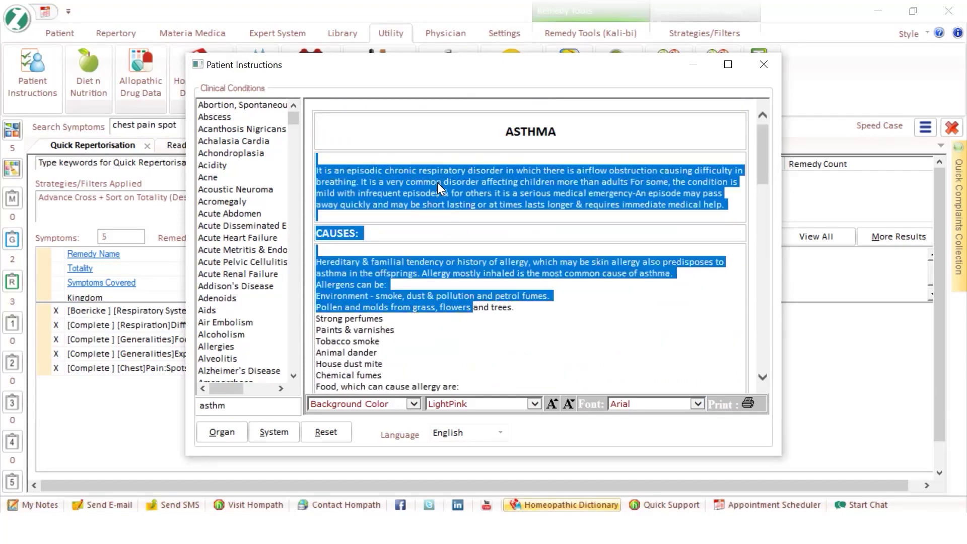
scroll(410, 265, down, 3)
click(411, 265)
scroll(411, 265, down, 5)
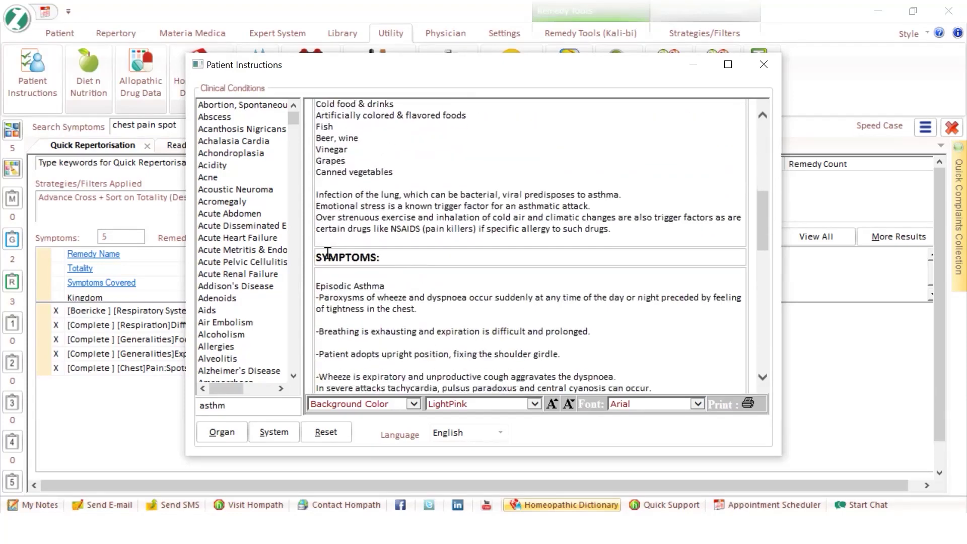
Step: Find the DO'S & DONT'S section for Asthma, highlight its heading, read the advice, and close Patient Instructions
scroll(398, 272, down, 9)
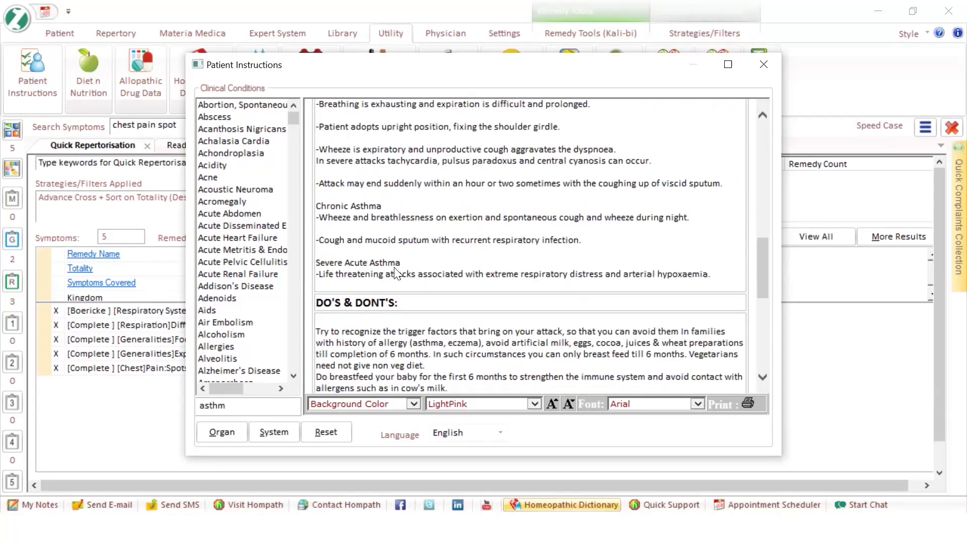
triple_click(368, 176)
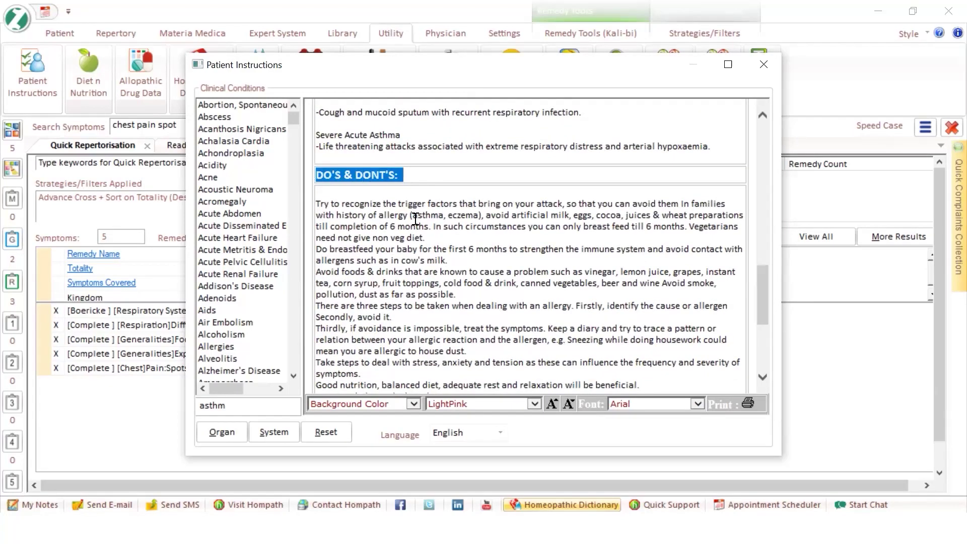
scroll(425, 276, down, 2)
scroll(425, 276, down, 1)
scroll(425, 276, up, 2)
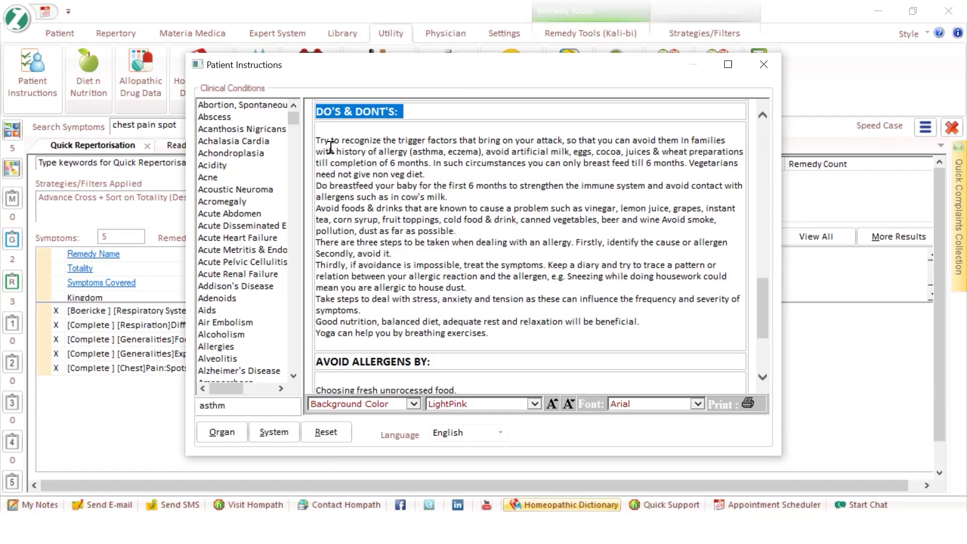
click(762, 64)
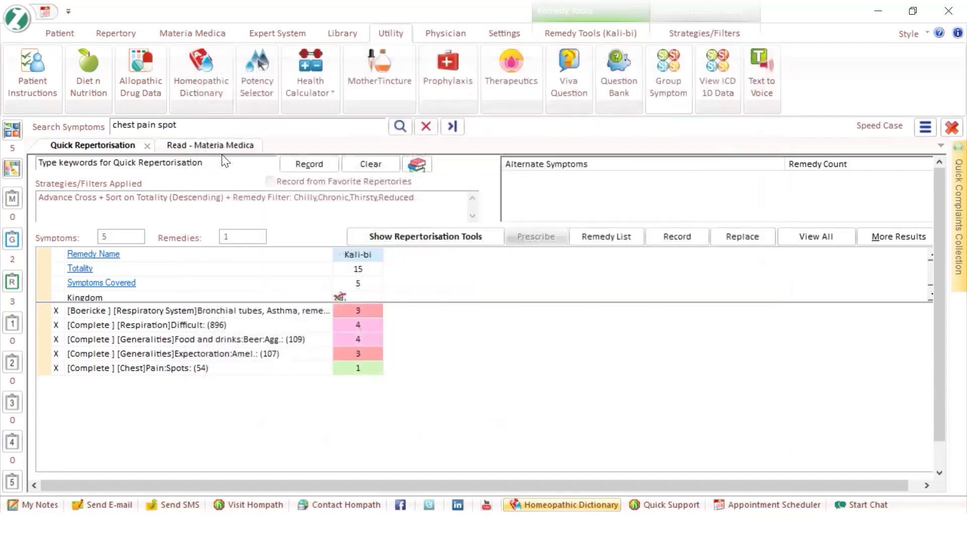
Step: Open Diet n Nutrition, look through the clinical conditions, and show the ASTHMA entry
click(90, 78)
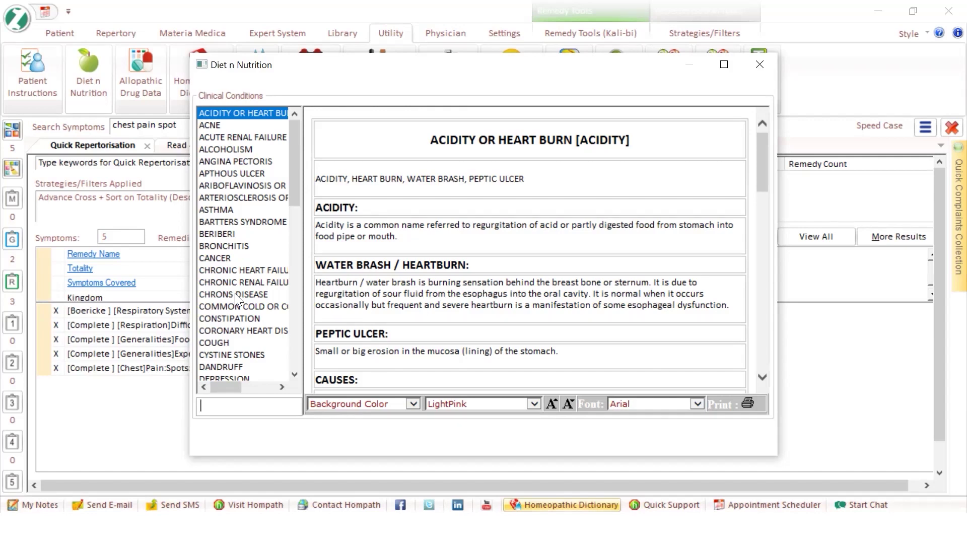
scroll(234, 308, down, 7)
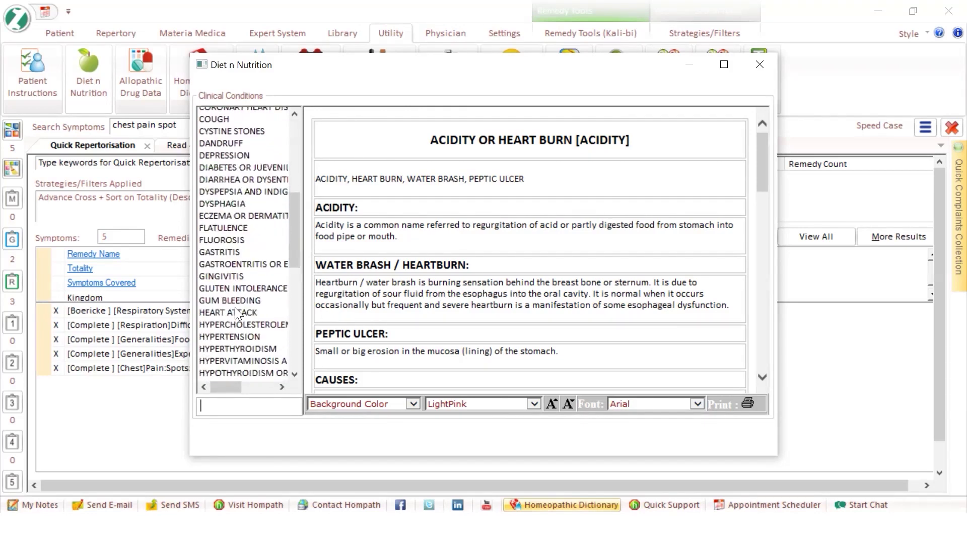
scroll(235, 308, up, 7)
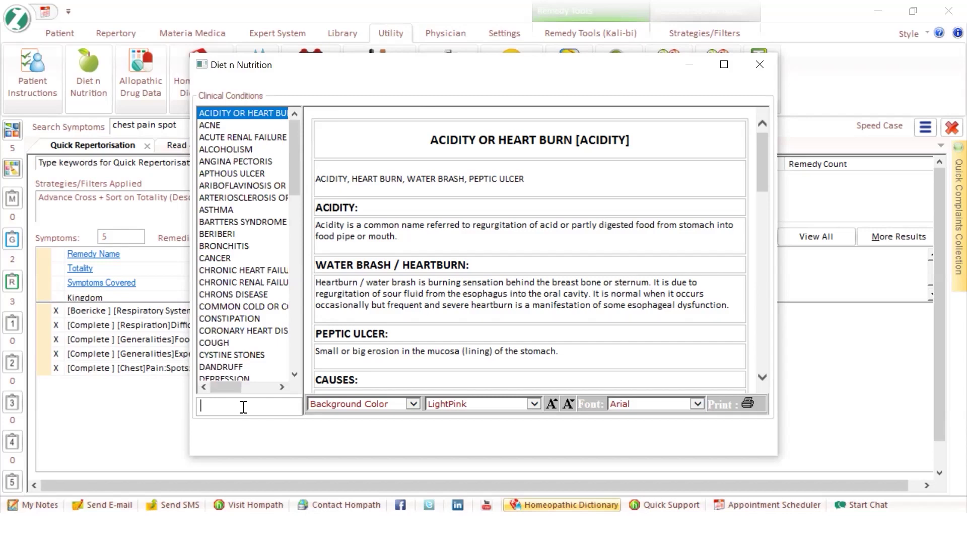
click(222, 211)
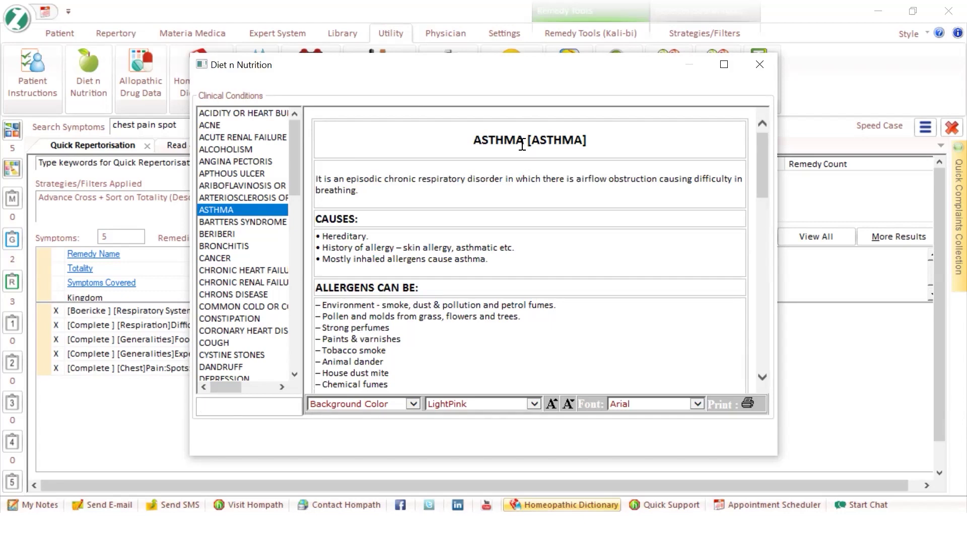
Step: Highlight the causes of asthma in the diet text and read the lists of allergens and allergy-causing foods
drag(415, 203, 496, 263)
scroll(497, 266, down, 3)
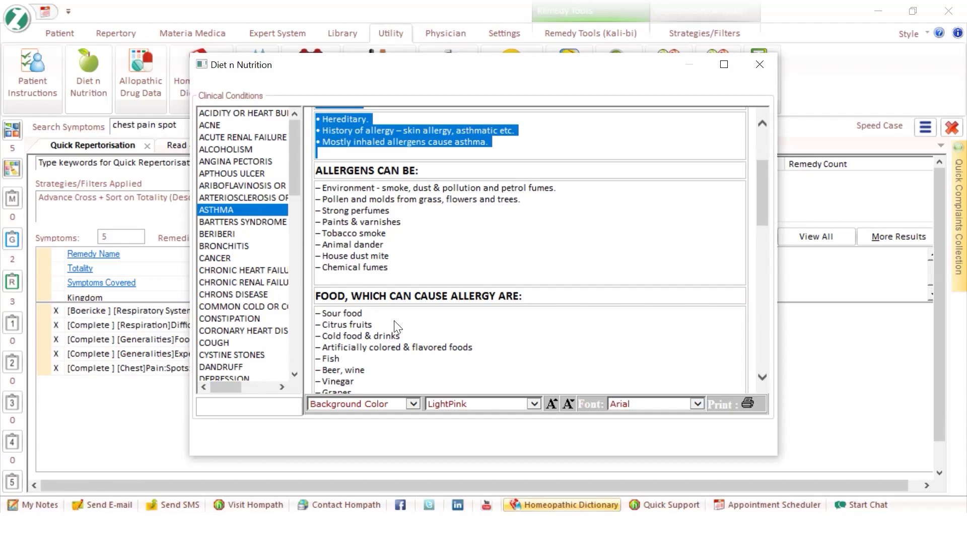
scroll(397, 328, down, 1)
scroll(396, 328, down, 2)
scroll(397, 325, down, 2)
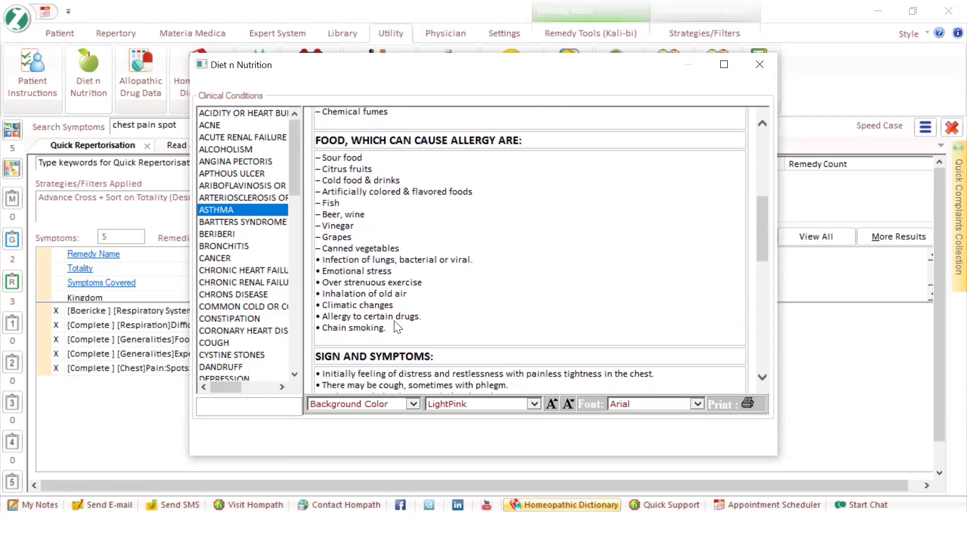
Step: Find the Dietary Management section for asthma and highlight its heading, followed by the dietary advice beneath it
scroll(397, 327, down, 8)
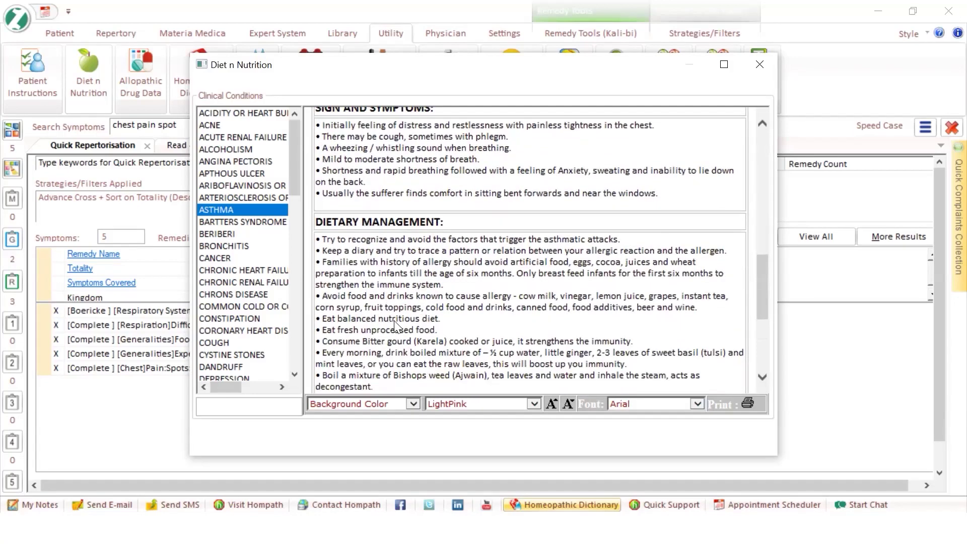
scroll(394, 321, down, 3)
triple_click(332, 135)
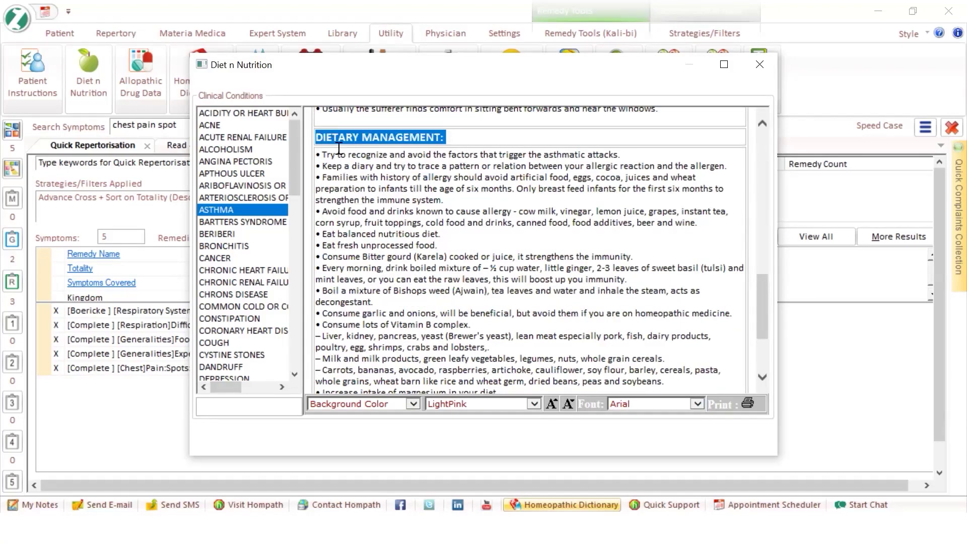
drag(338, 155, 453, 358)
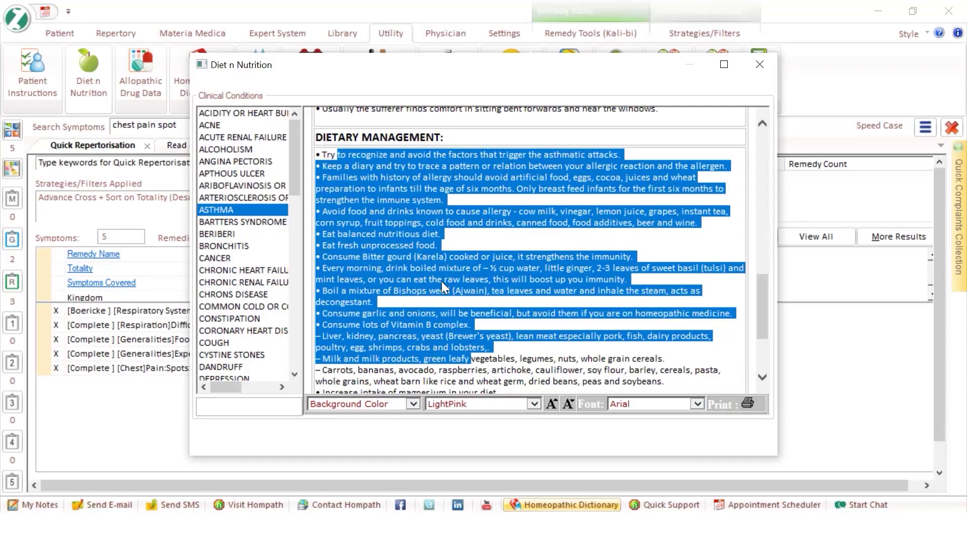
Step: Switch to the Acidity or Heart Burn entry and review its causes and Dietary Management advice
key(Home)
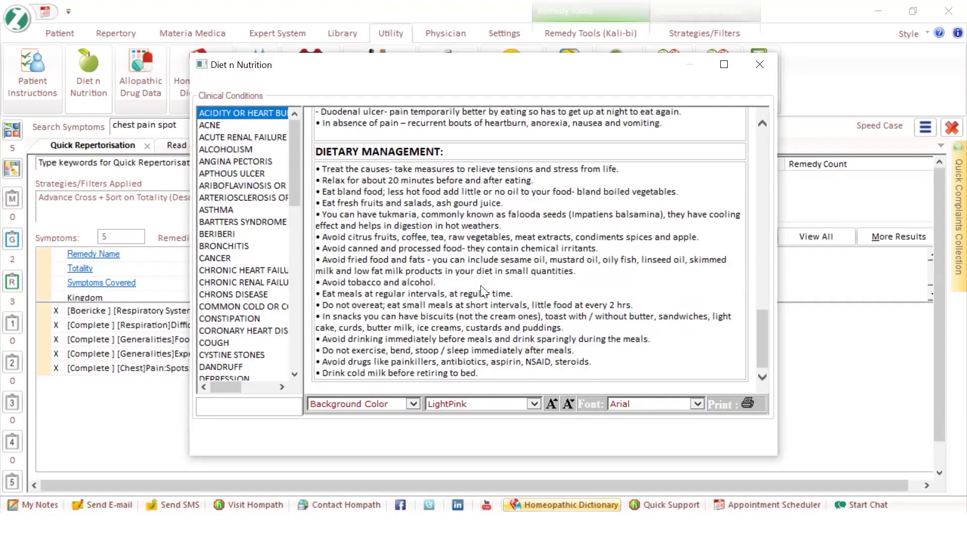
scroll(484, 291, up, 5)
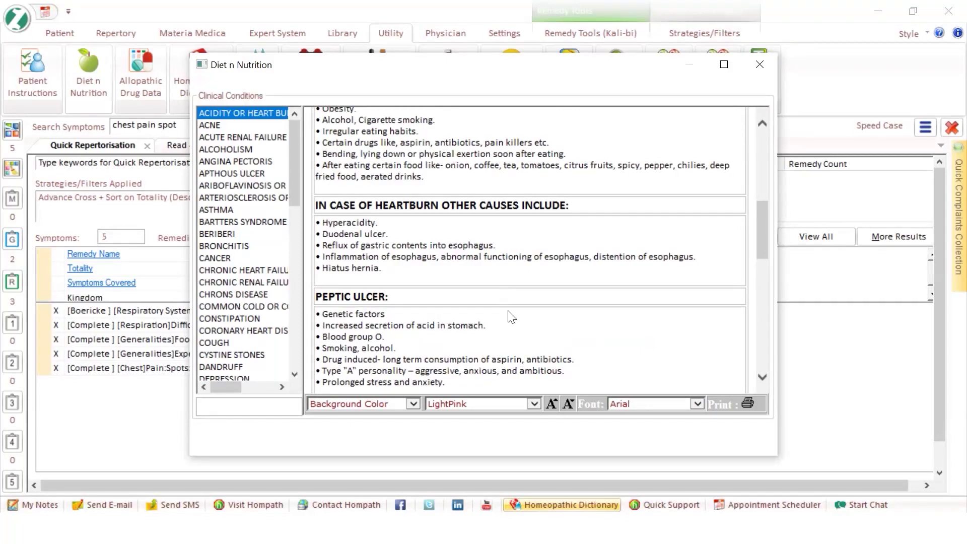
scroll(509, 315, down, 8)
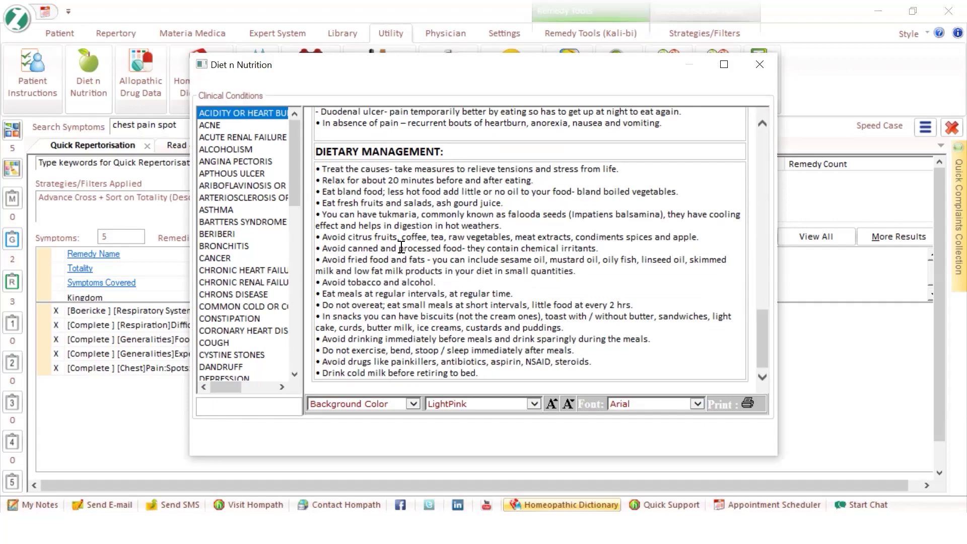